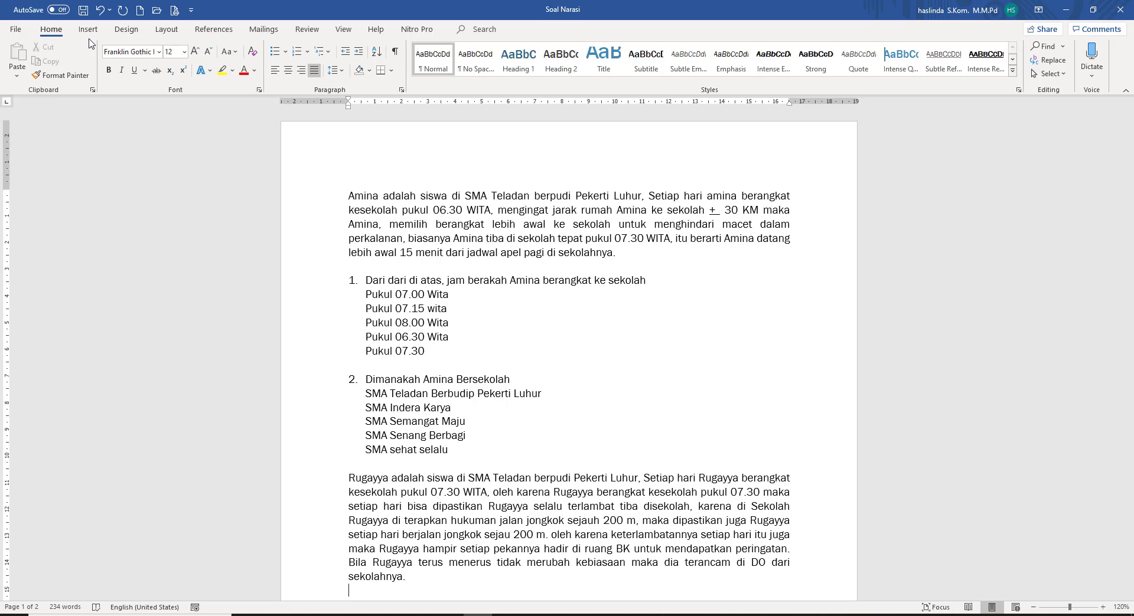
Apply the Facet theme to the document.
click(135, 35)
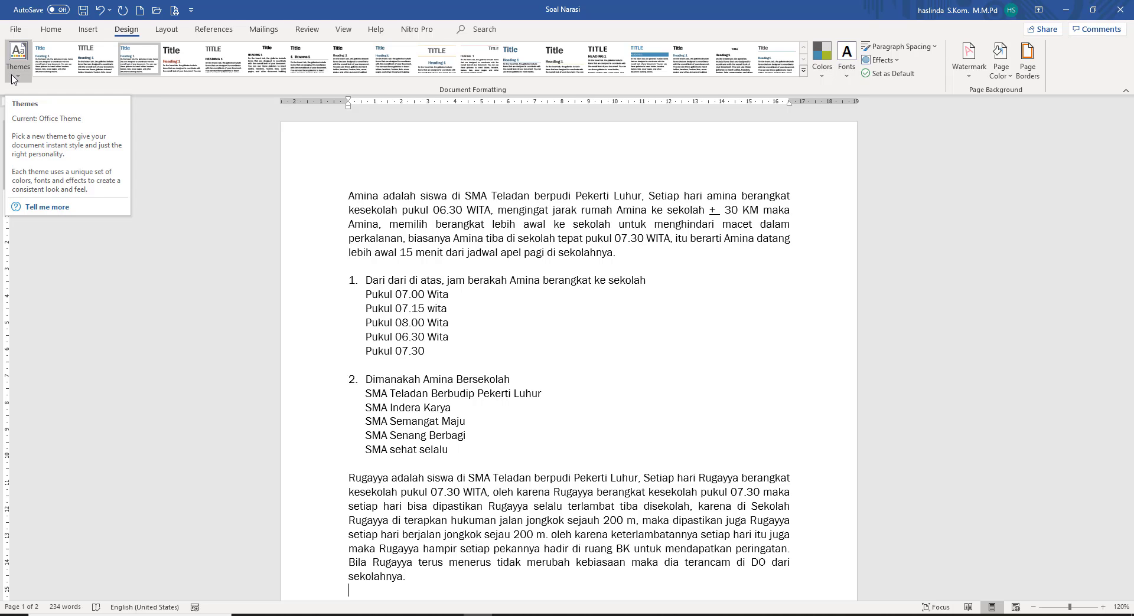
click(13, 79)
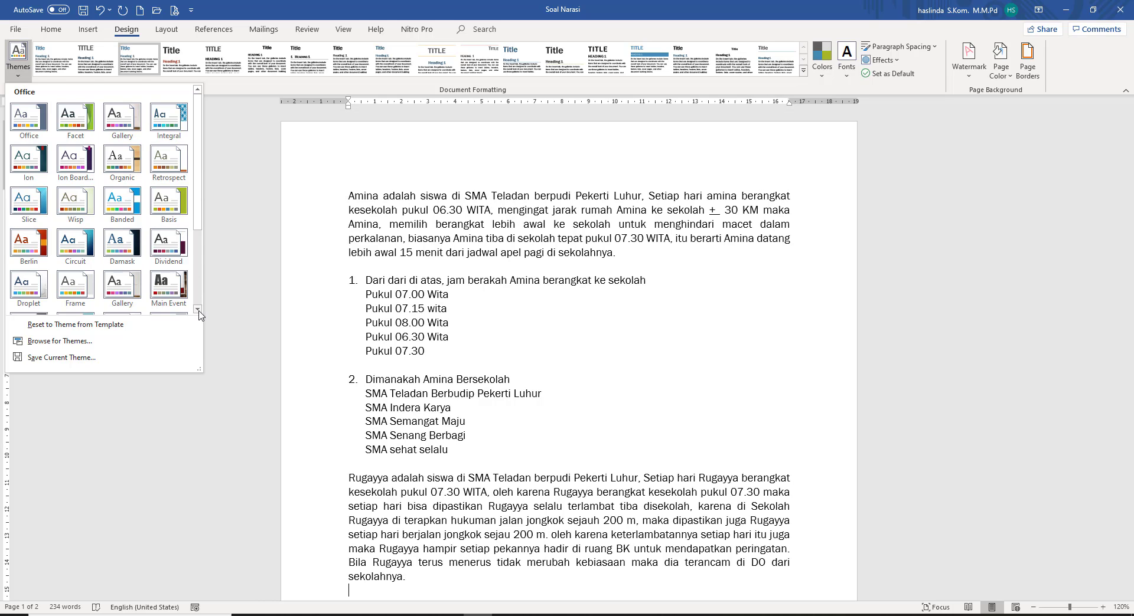
scroll(199, 312, down, 3)
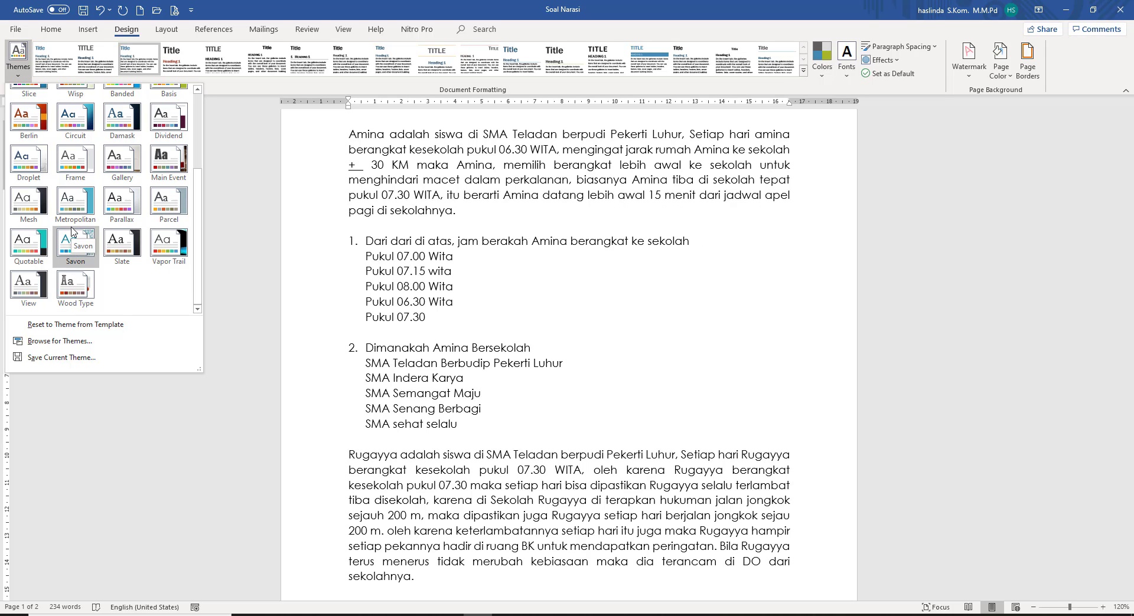
scroll(75, 156, up, 3)
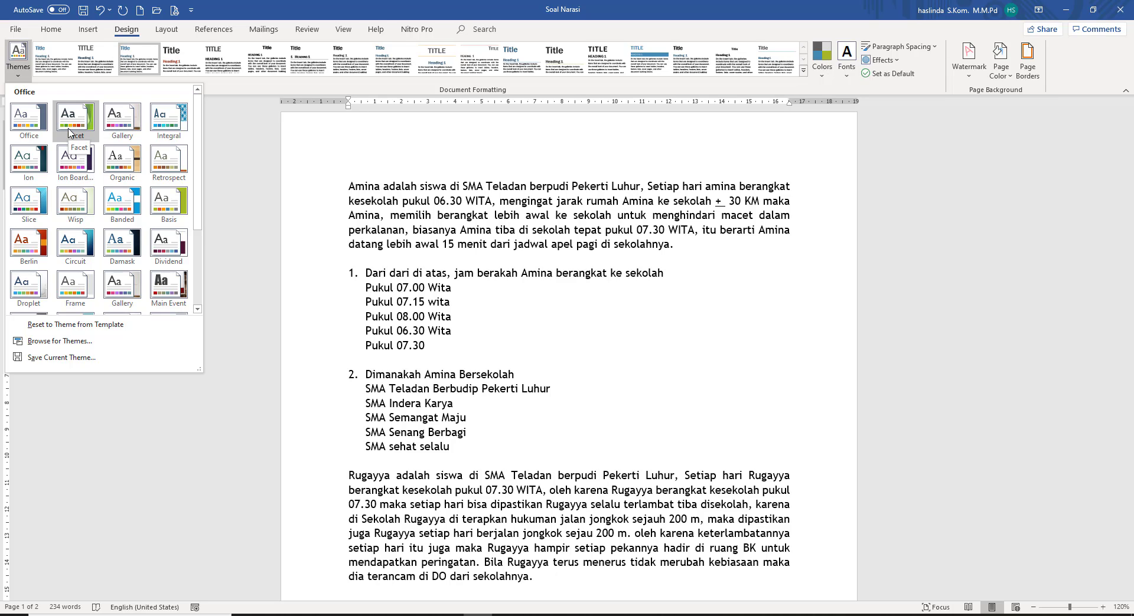
click(69, 131)
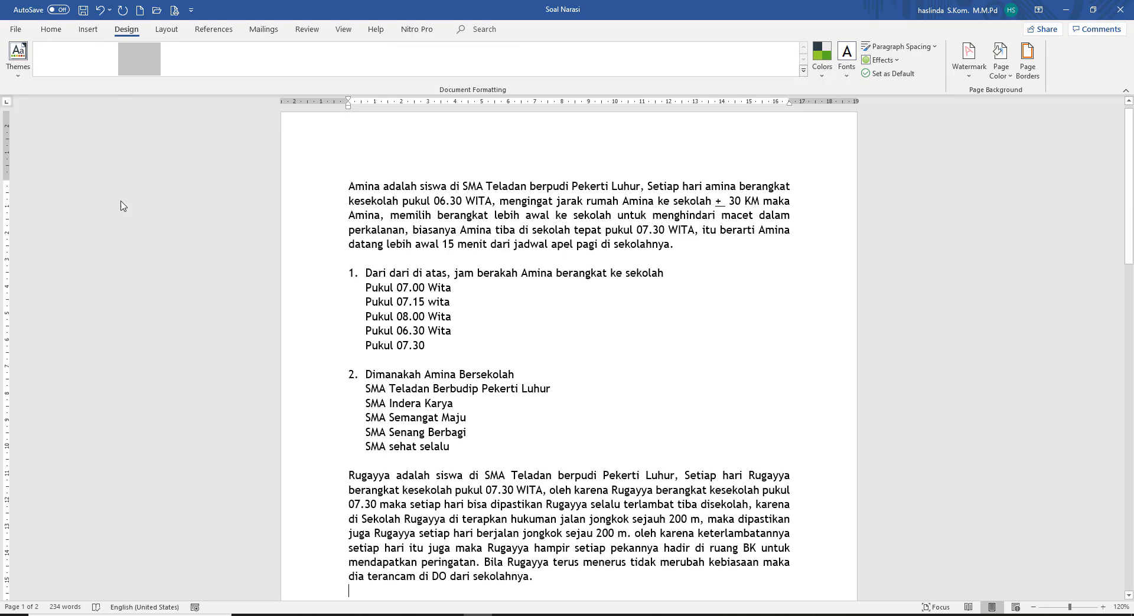
Apply the Office theme to the document and change its theme color set to Yellow Orange.
click(18, 58)
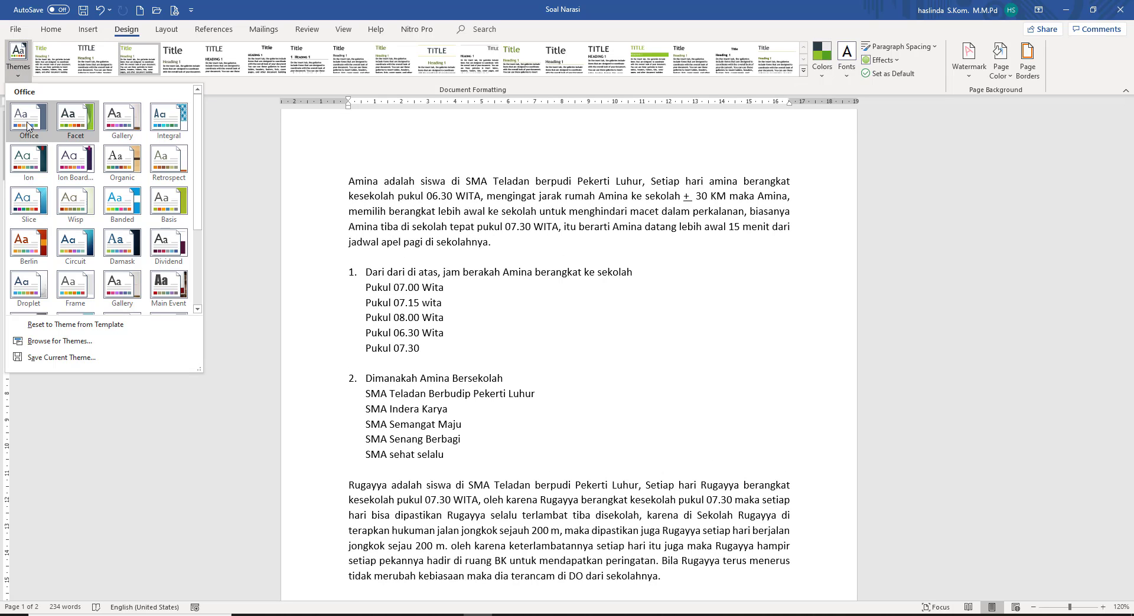
click(28, 126)
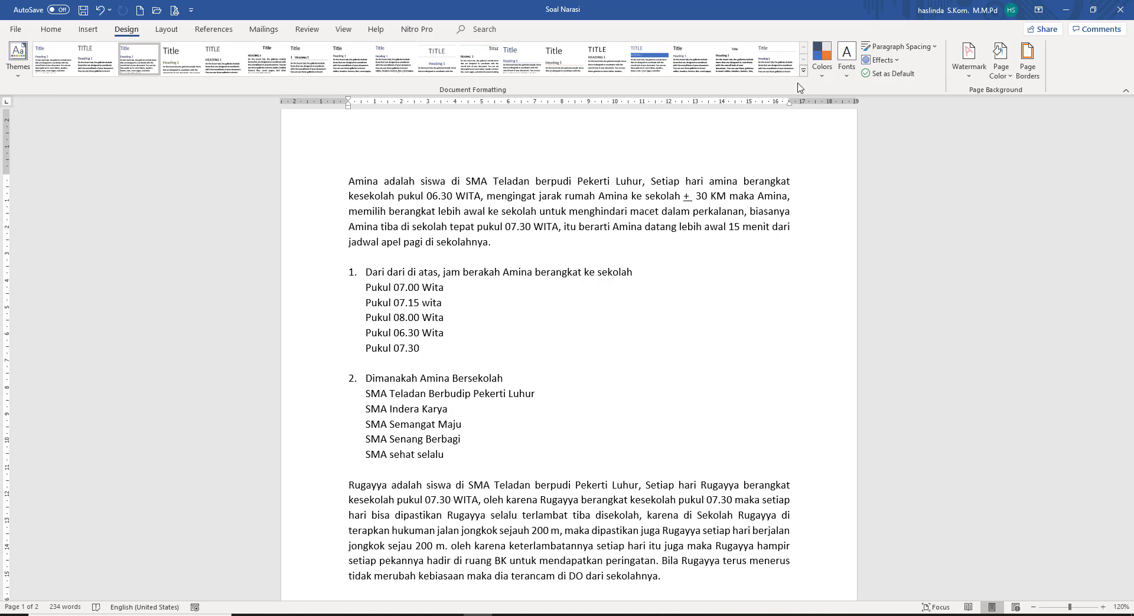
click(824, 62)
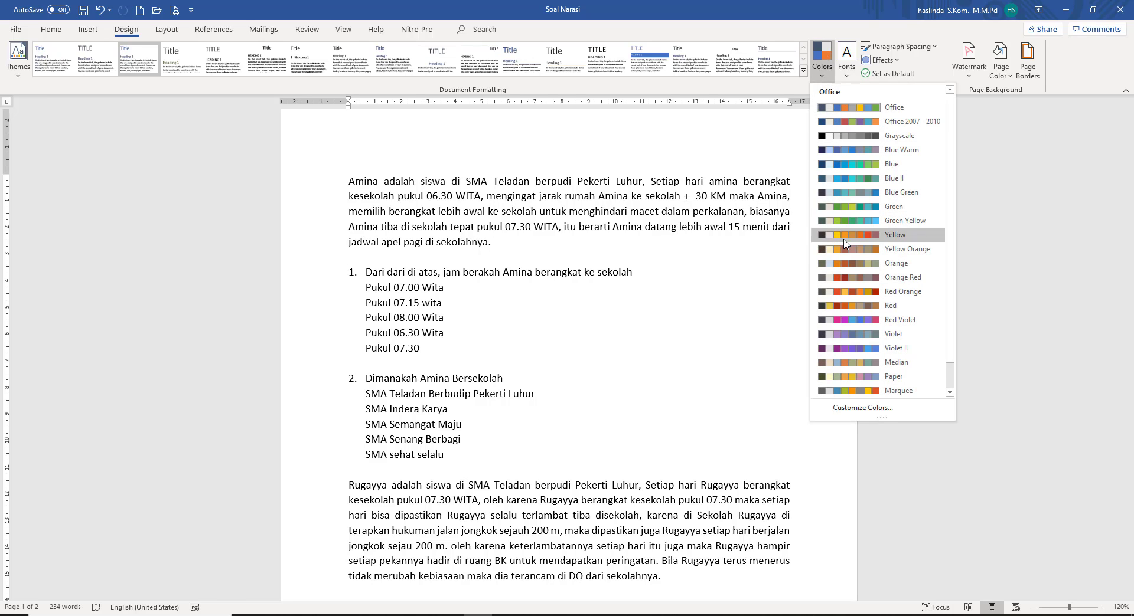
click(845, 248)
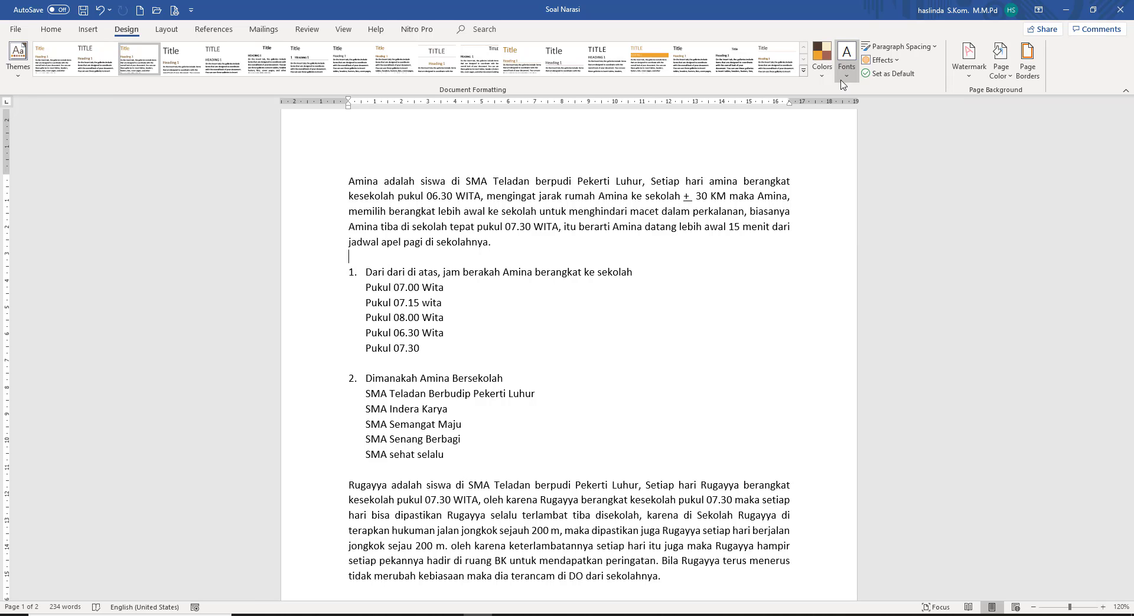
Set the document's theme fonts to Corbel and its paragraph spacing to the Basic (Simple) style set.
click(844, 78)
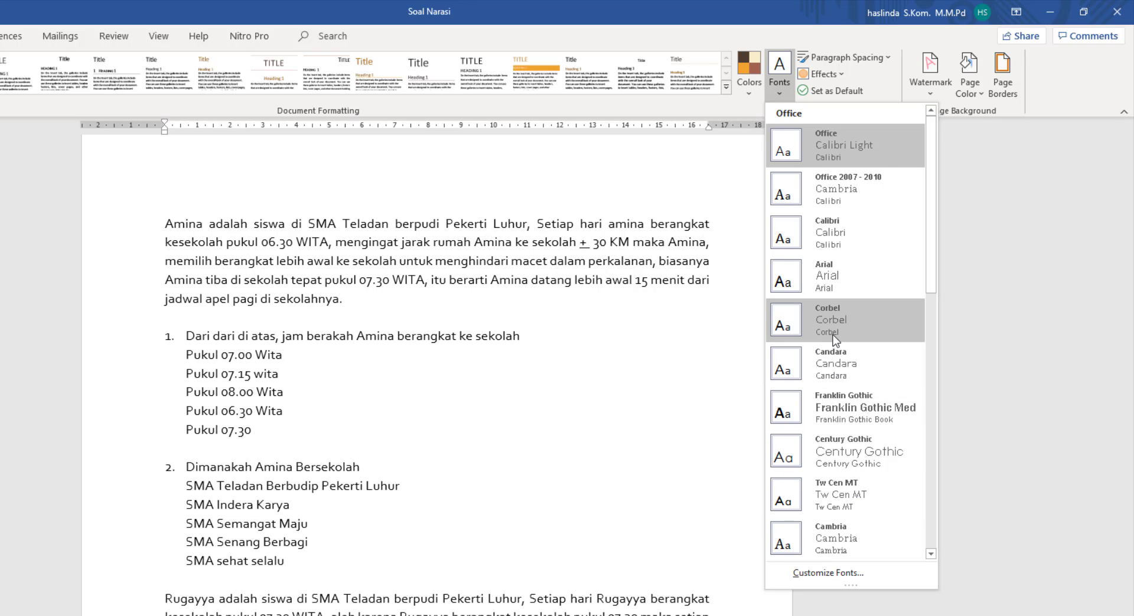
click(831, 321)
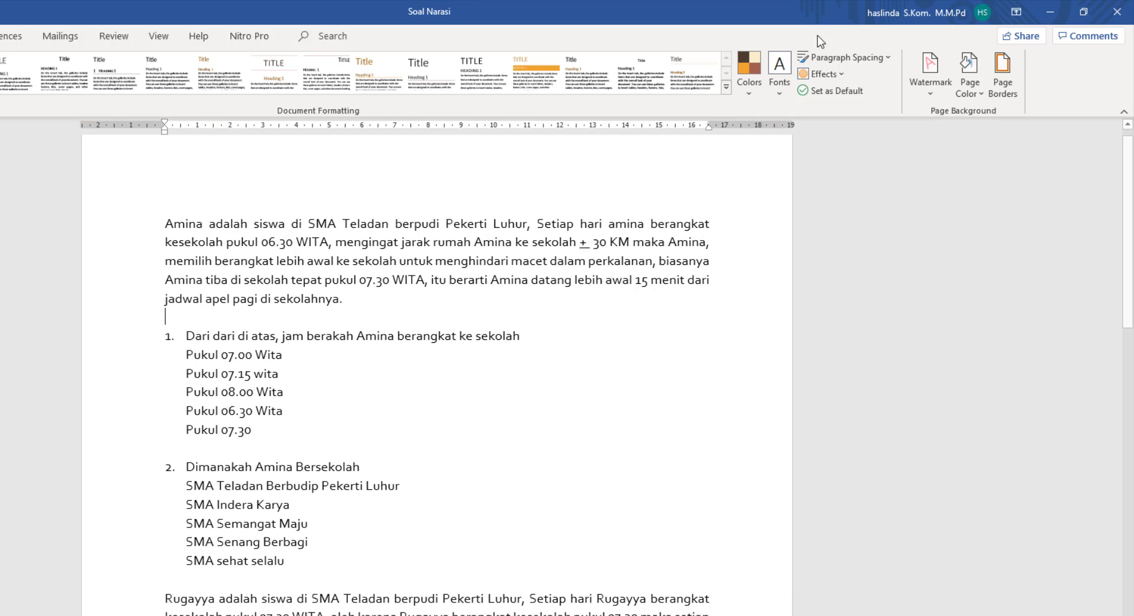
click(868, 56)
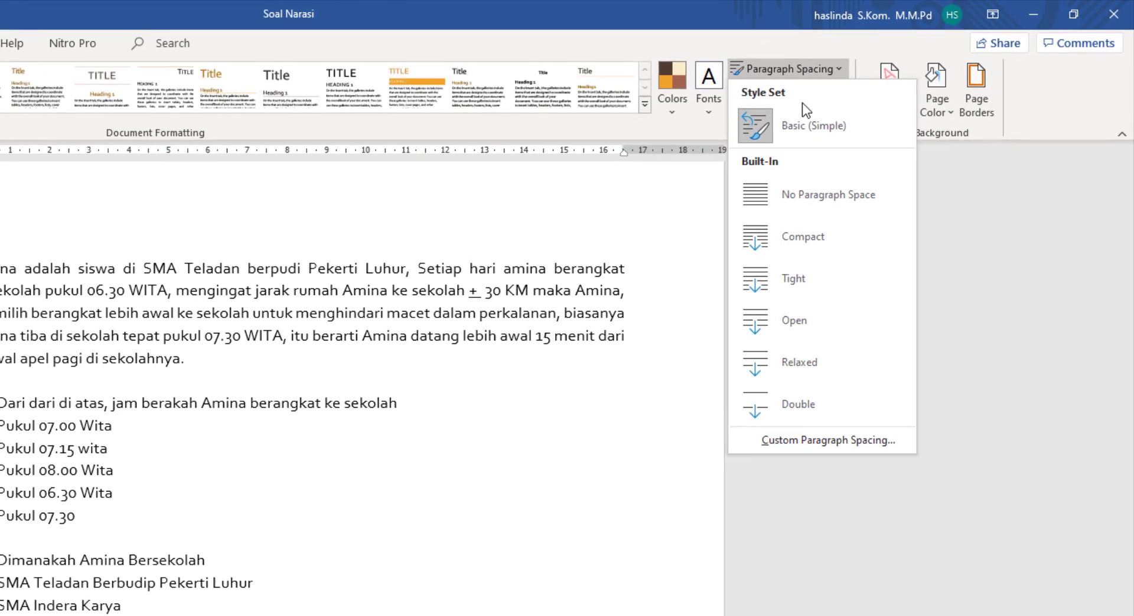
click(788, 129)
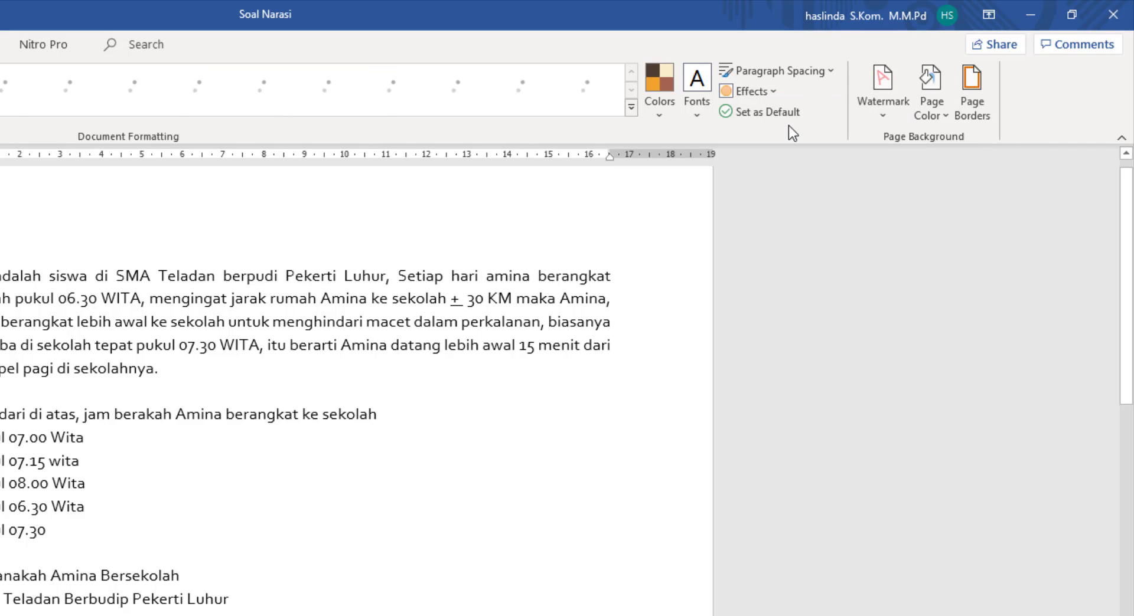
click(799, 70)
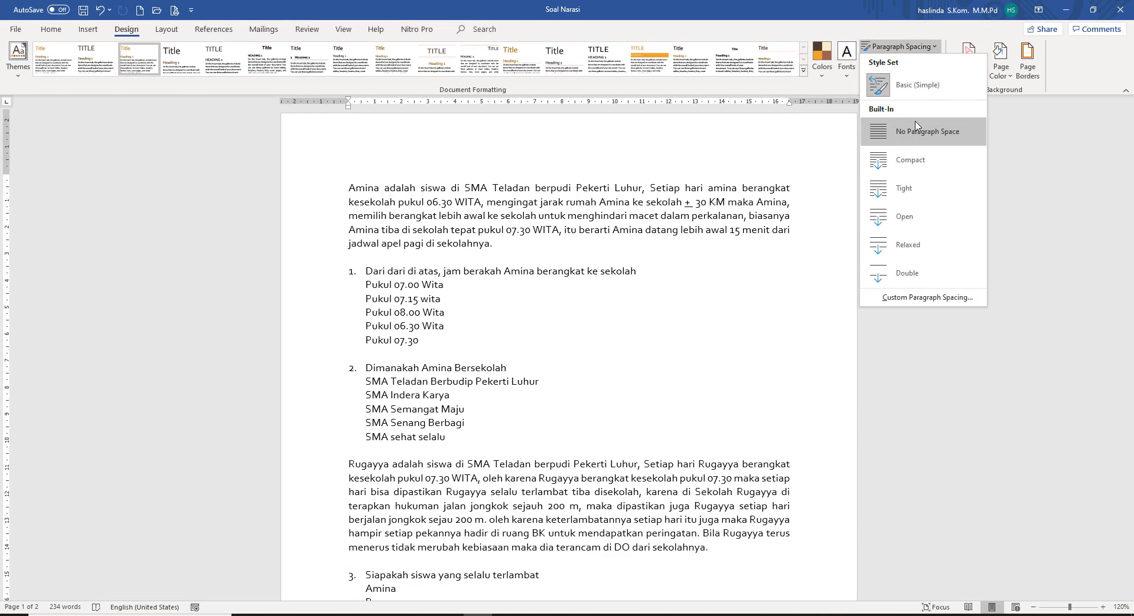
click(918, 86)
click(653, 339)
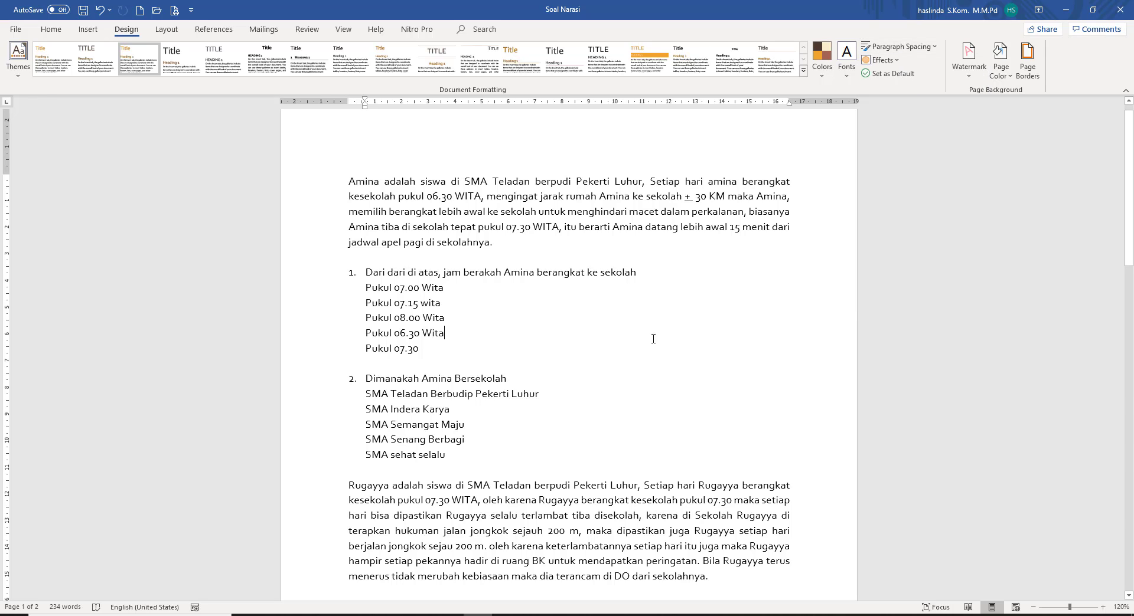
Add the diagonal CONFIDENTIAL 1 watermark to the document pages.
click(967, 81)
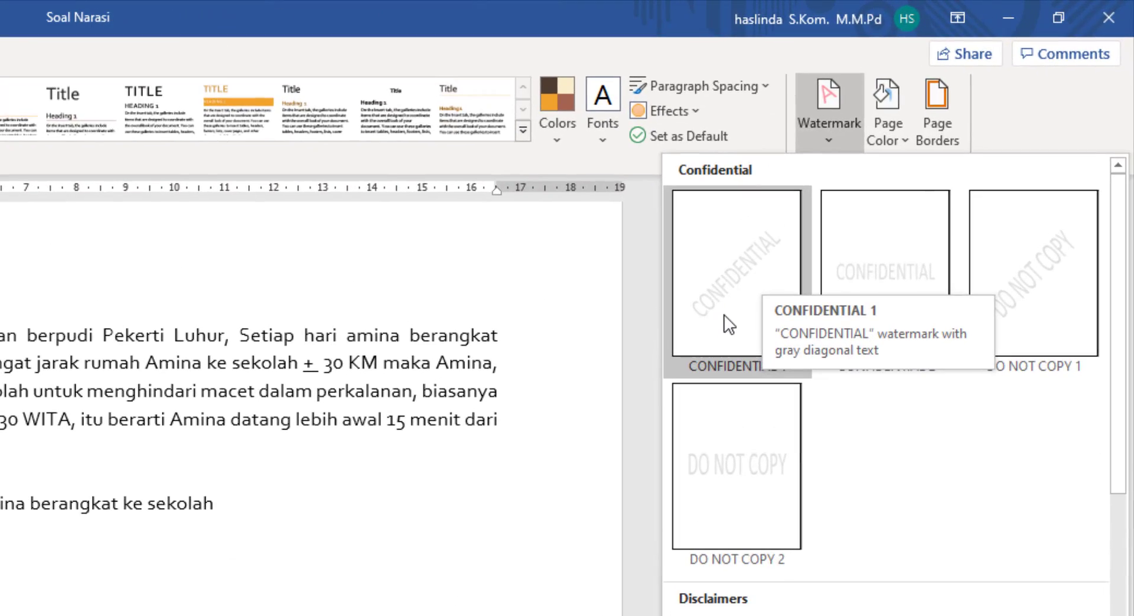
click(751, 282)
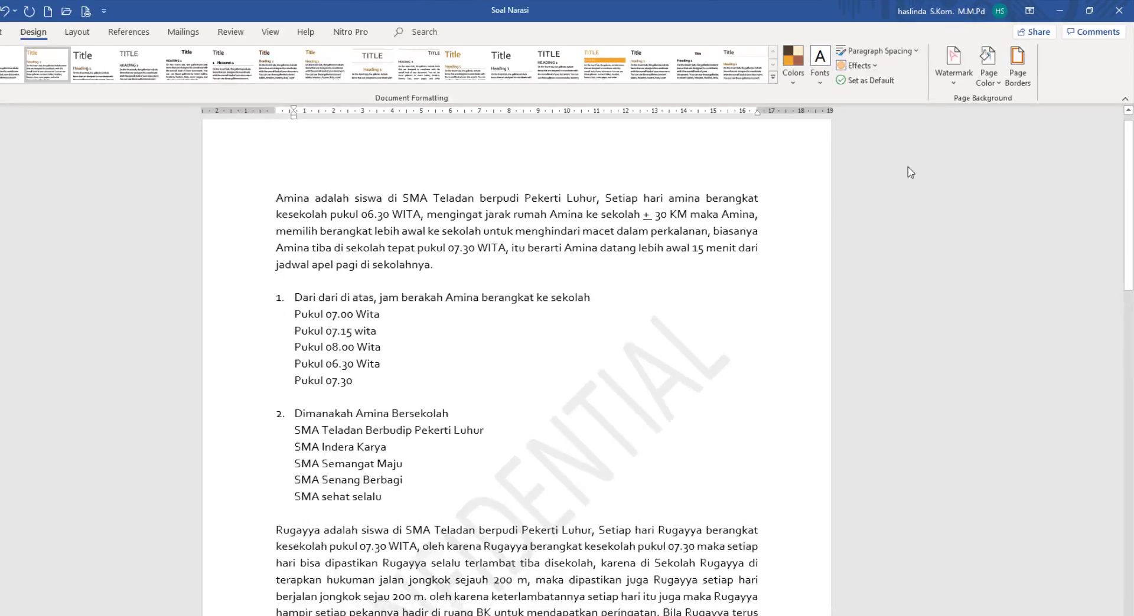
scroll(602, 404, down, 3)
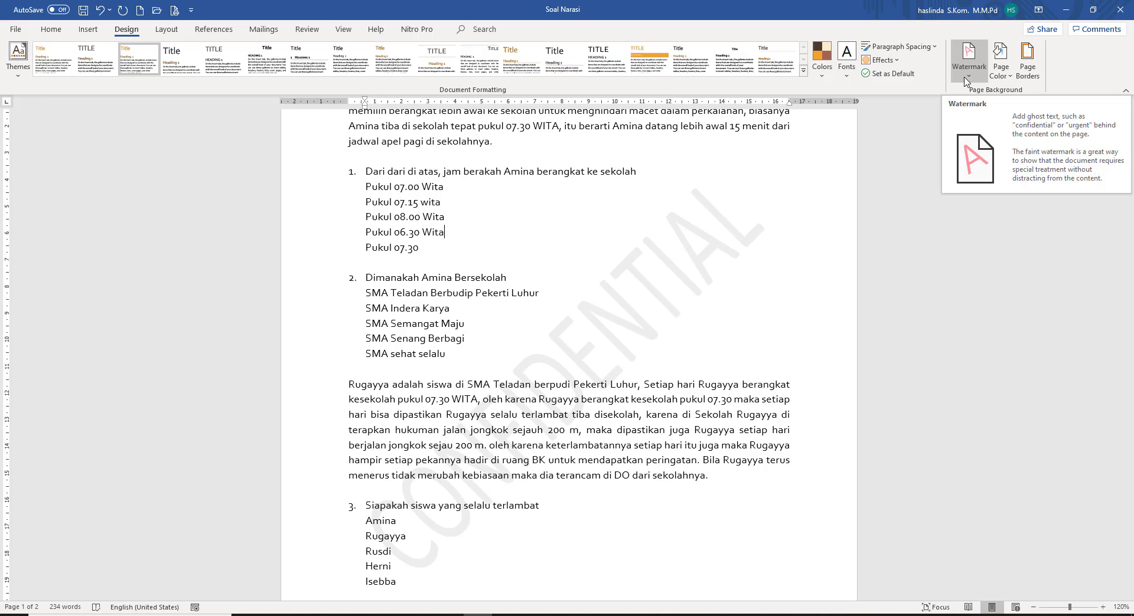
Start a custom text watermark and set its text to "UMI PUNYA".
click(966, 81)
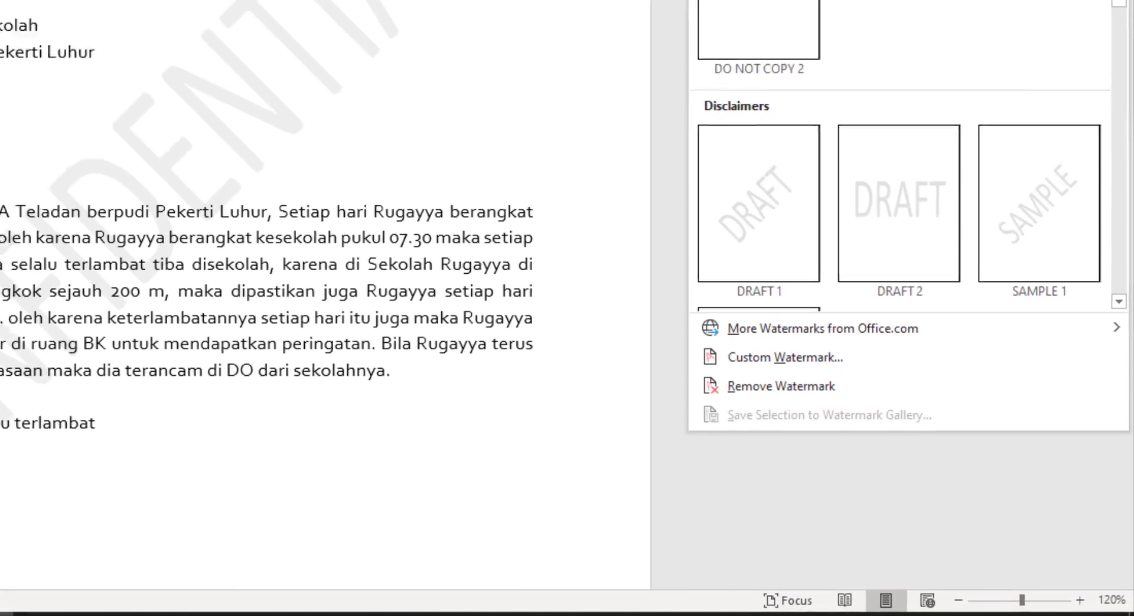
click(784, 375)
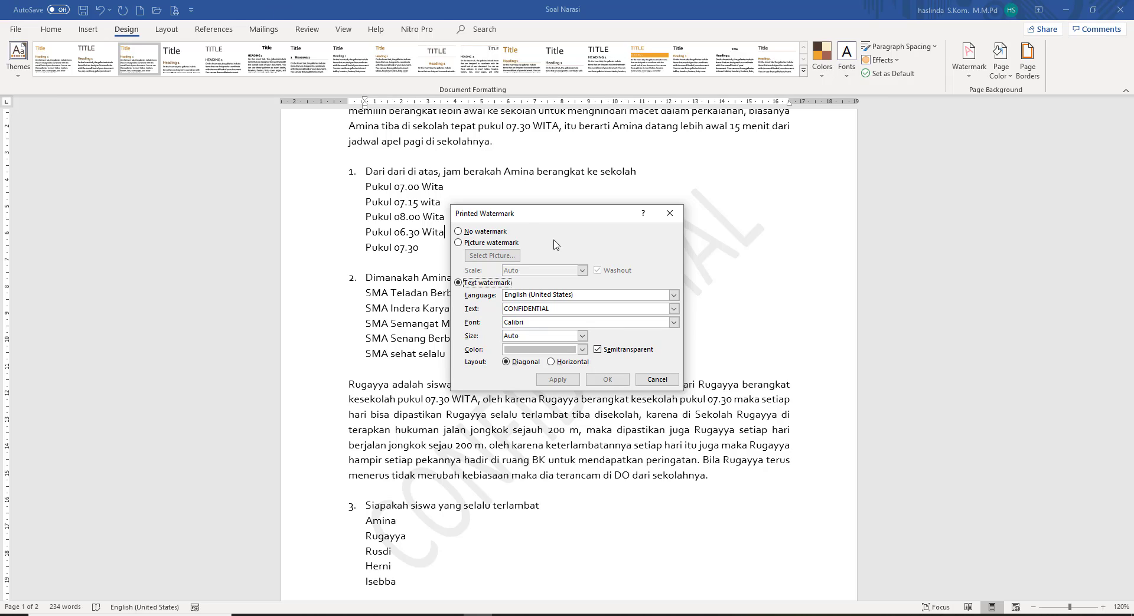
click(603, 308)
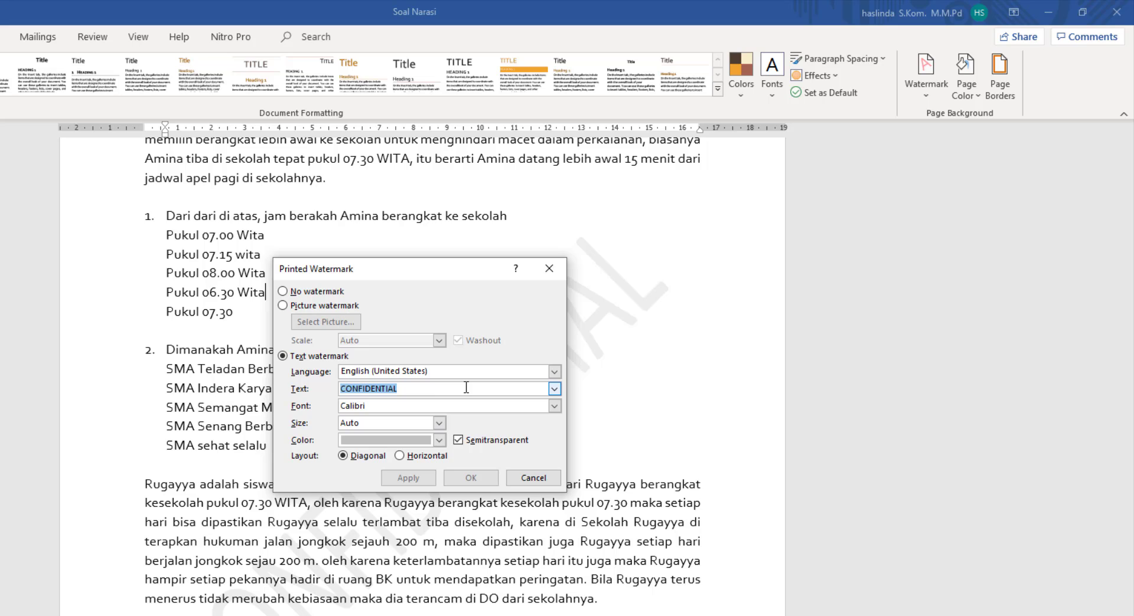
text(UMI)
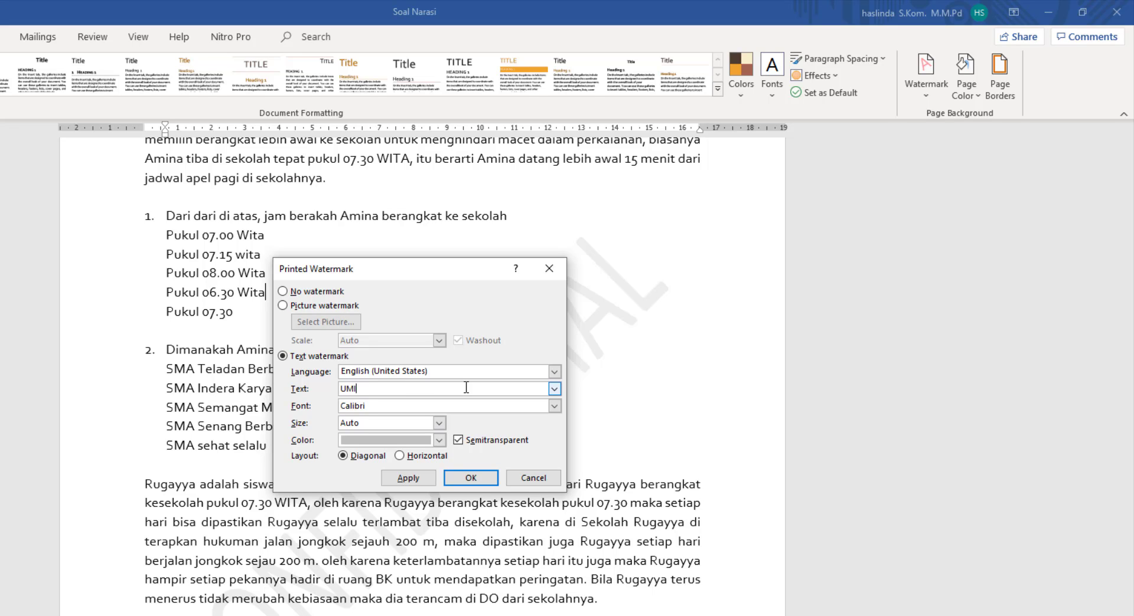
text( PUNYA)
Set the custom watermark's font to Cambria and its color to dark orange, and apply it to the document.
click(559, 406)
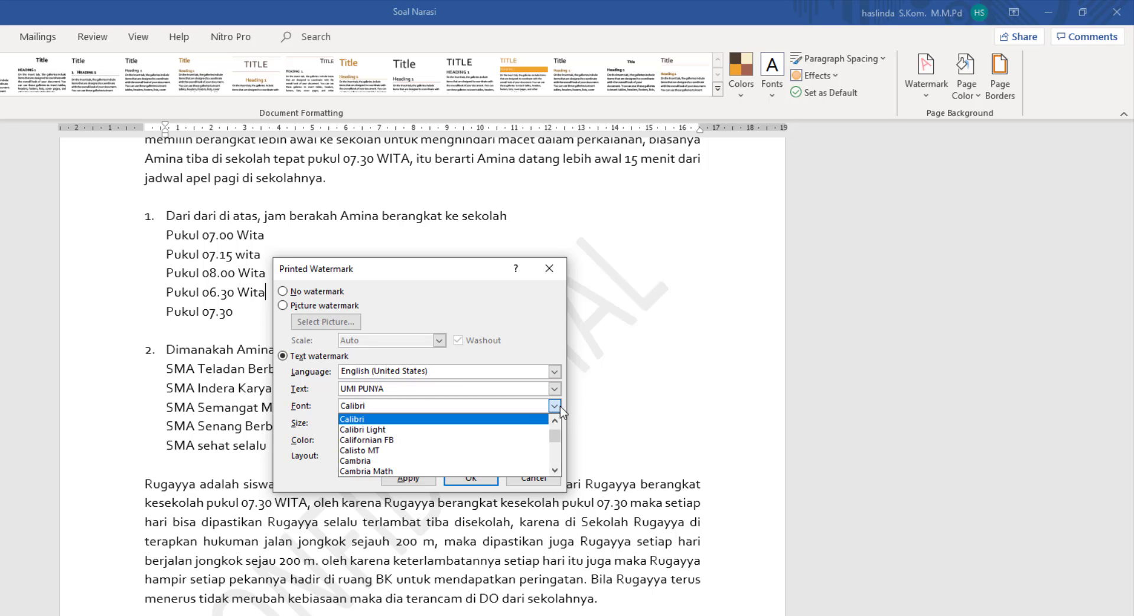
click(378, 461)
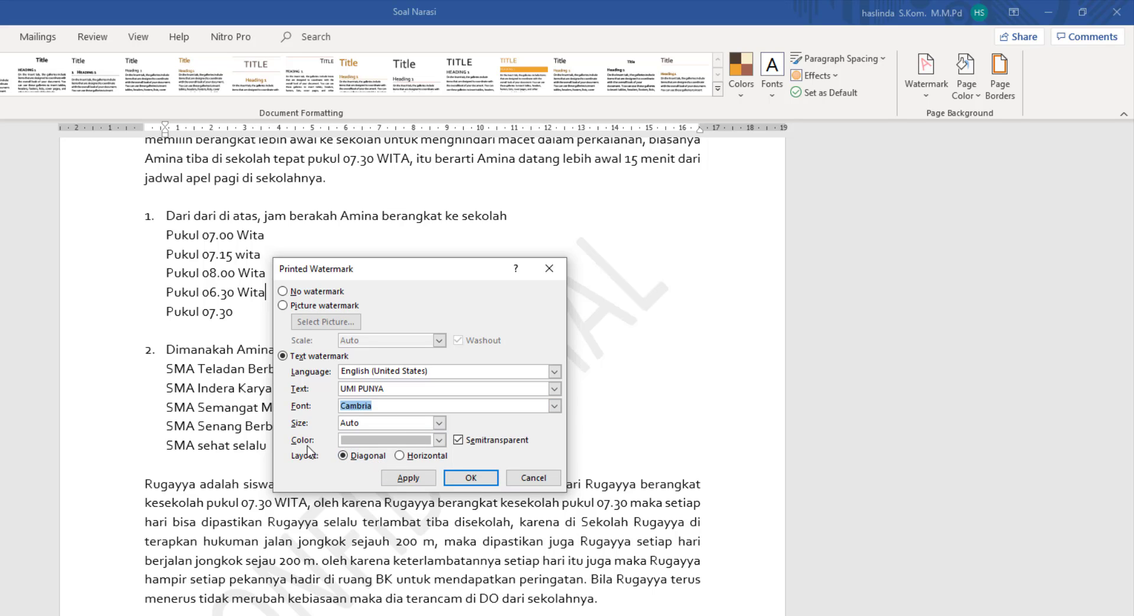
click(440, 441)
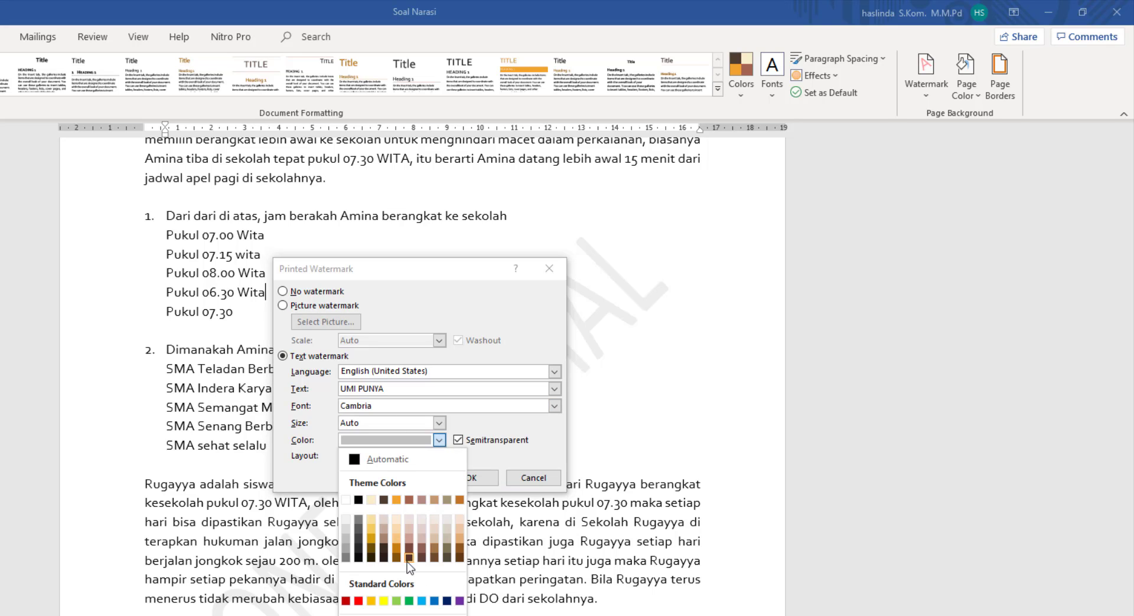
click(397, 547)
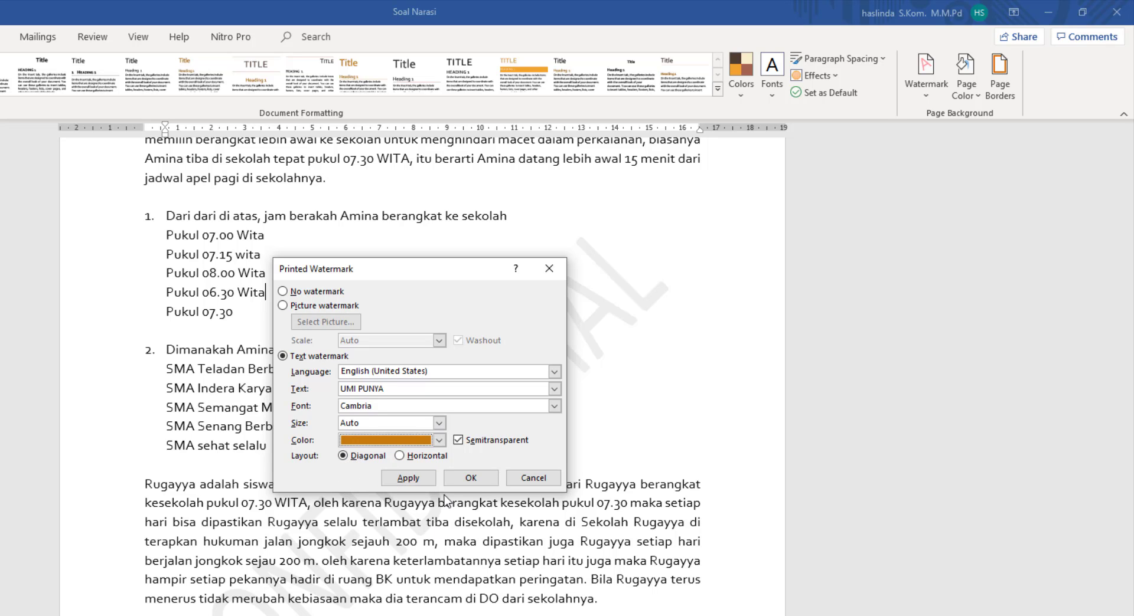
click(425, 481)
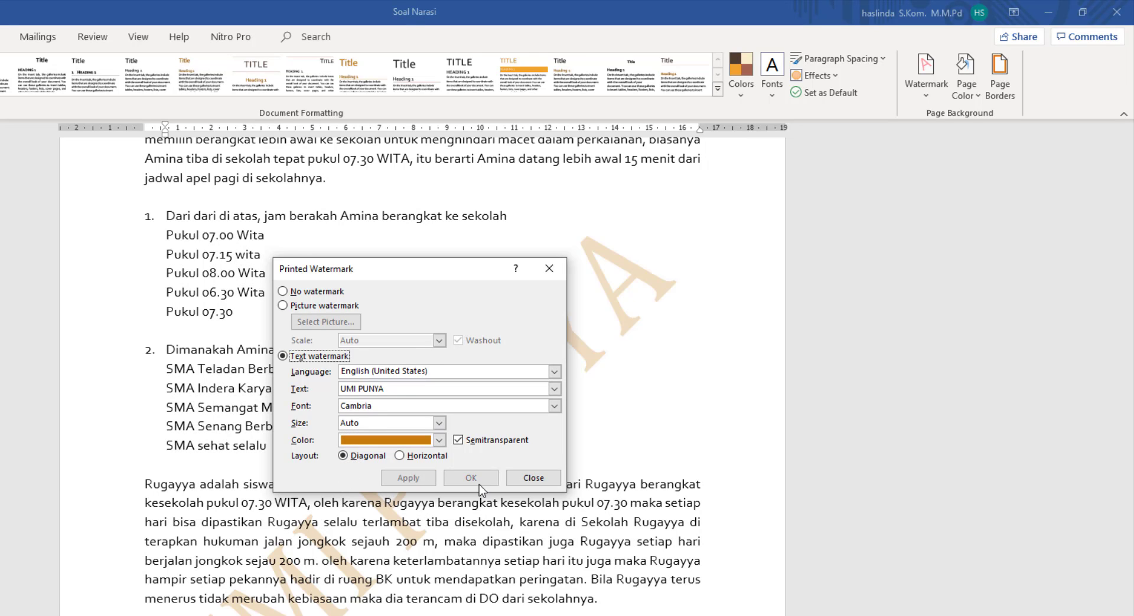
click(531, 479)
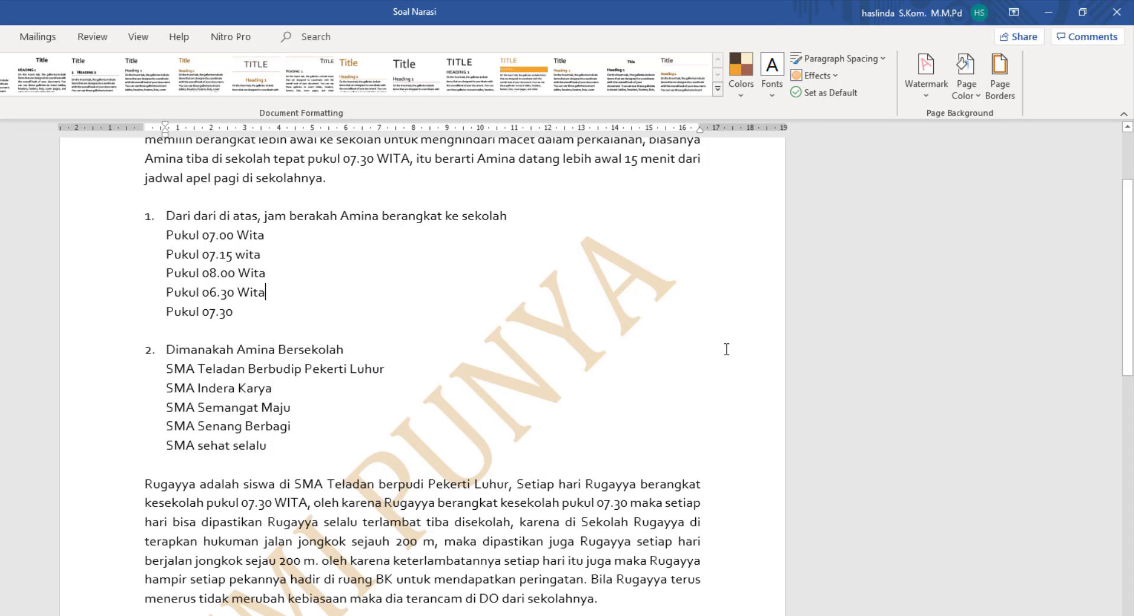
Remove the custom text watermark from the document.
scroll(521, 488, down, 4)
scroll(521, 488, down, 3)
scroll(520, 487, up, 3)
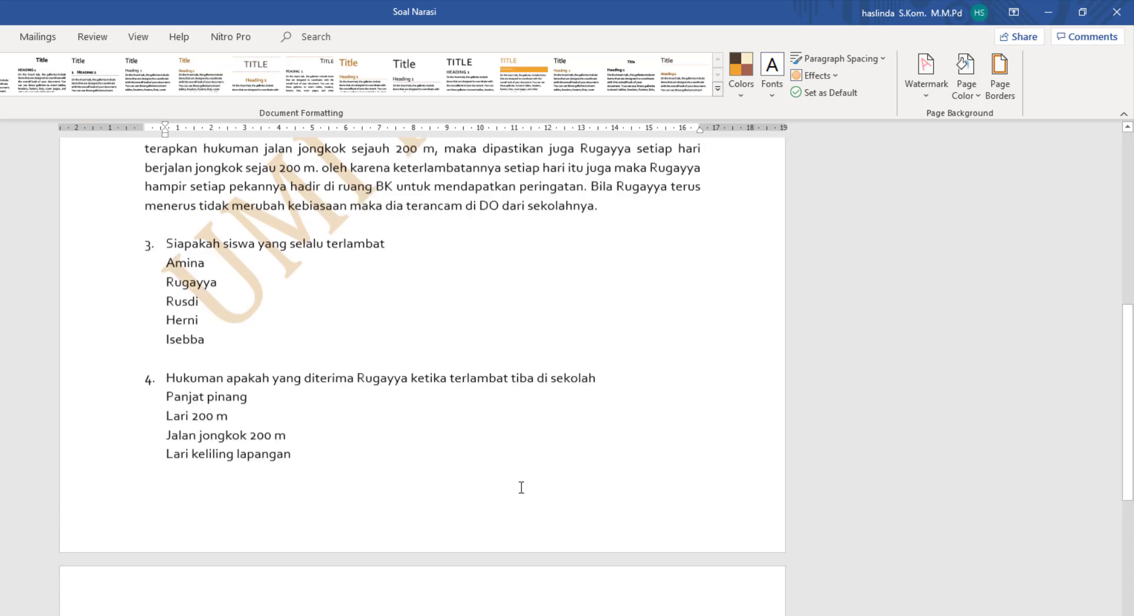
scroll(519, 488, down, 3)
scroll(418, 351, up, 5)
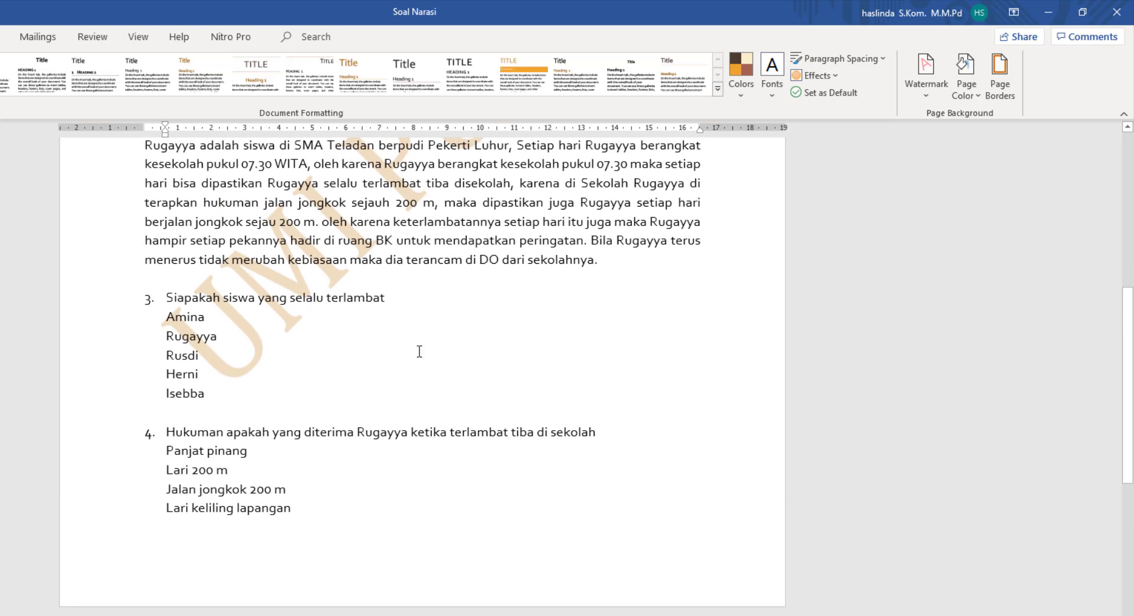
scroll(610, 314, up, 2)
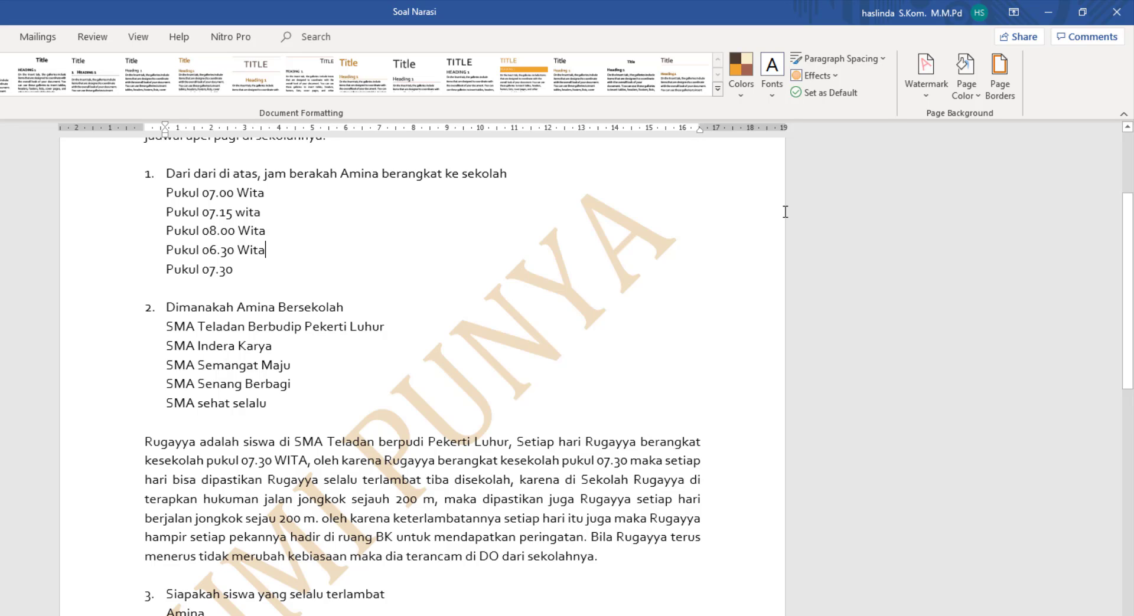
click(930, 98)
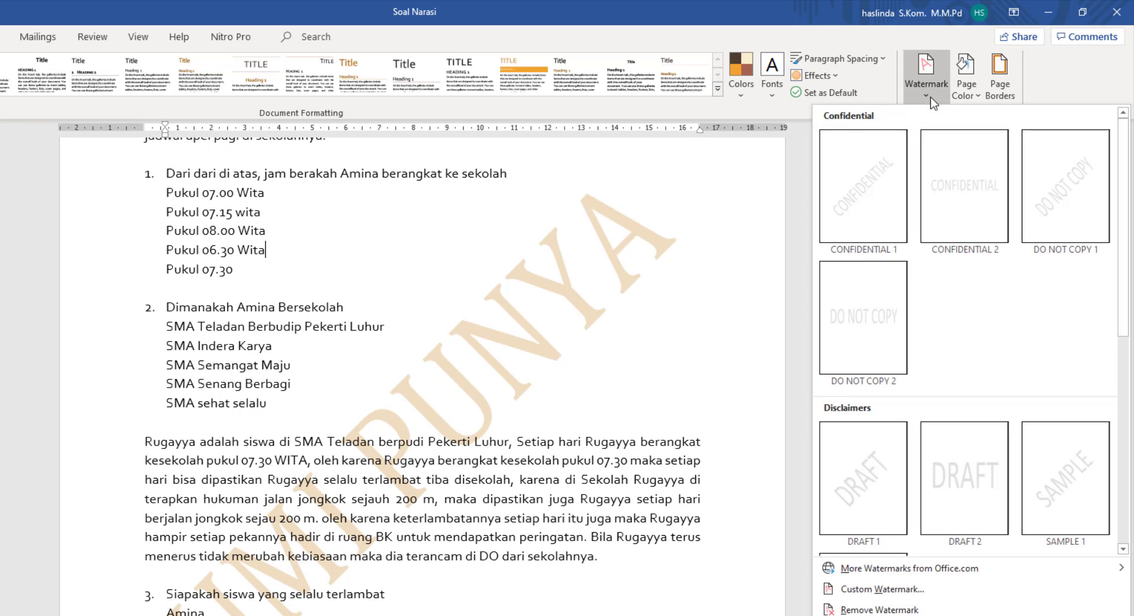
click(873, 611)
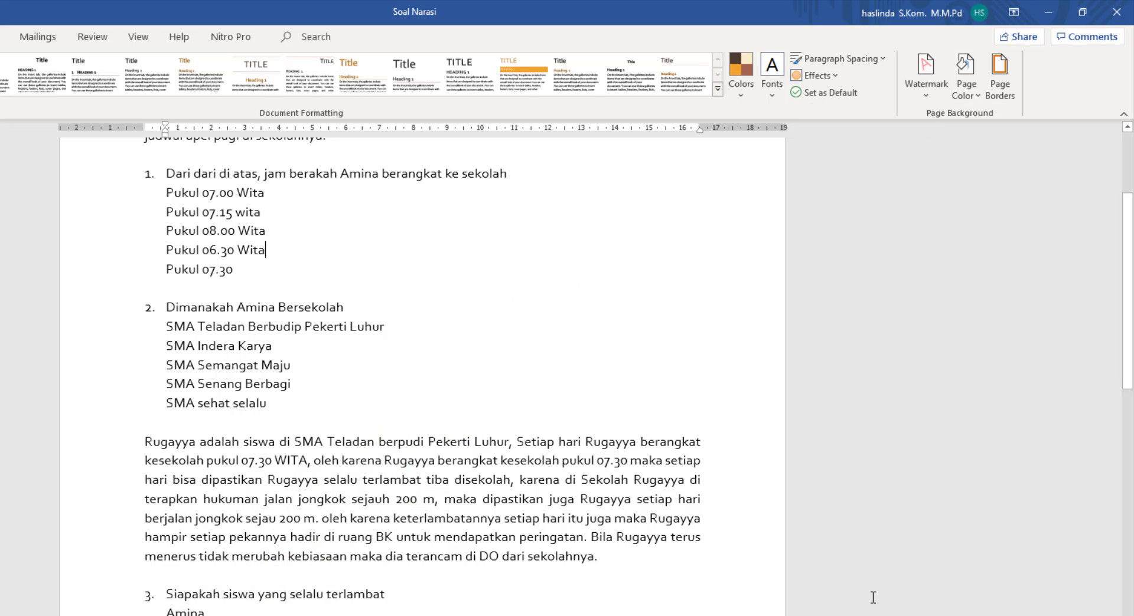
Set the page color to White, Background 1.
click(969, 94)
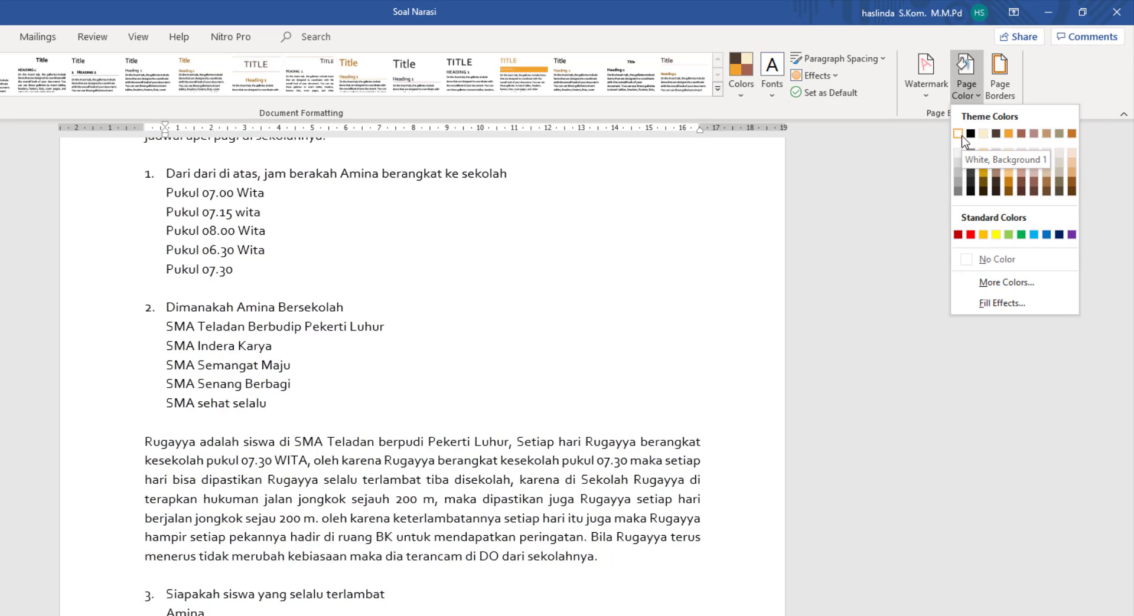
click(961, 136)
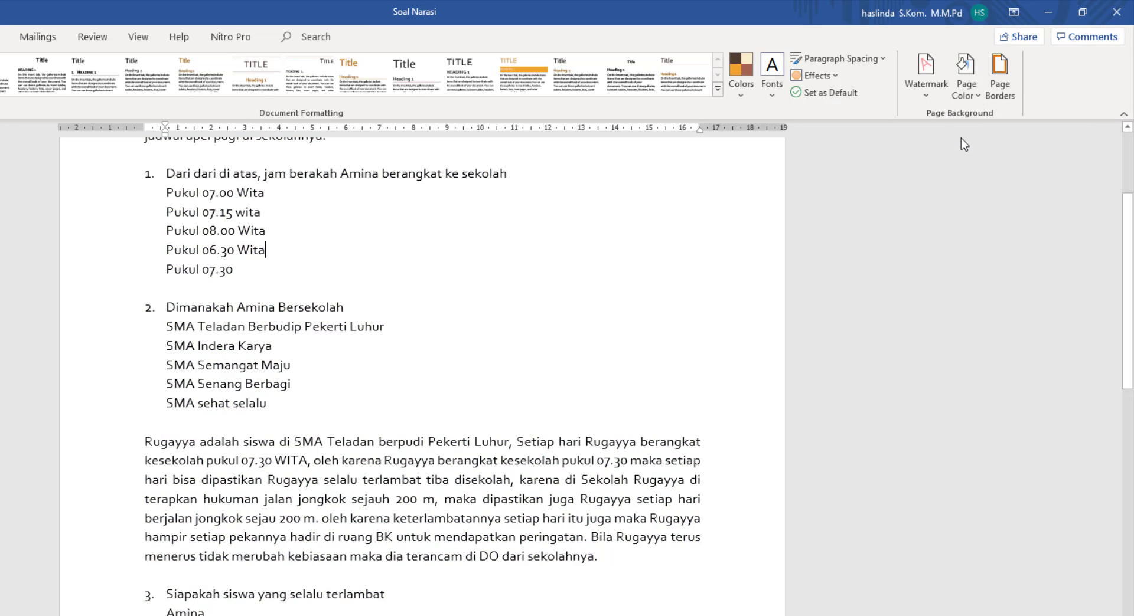
Preview the Box, Shadow, 3-D and Custom settings for a paragraph border and choose Box.
click(1007, 72)
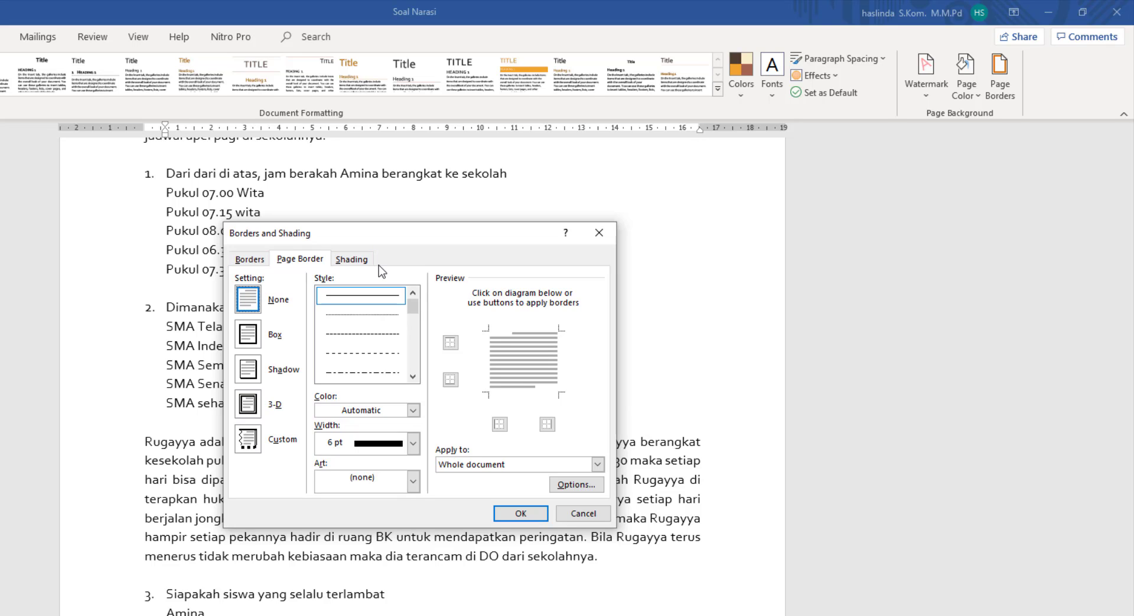
click(250, 259)
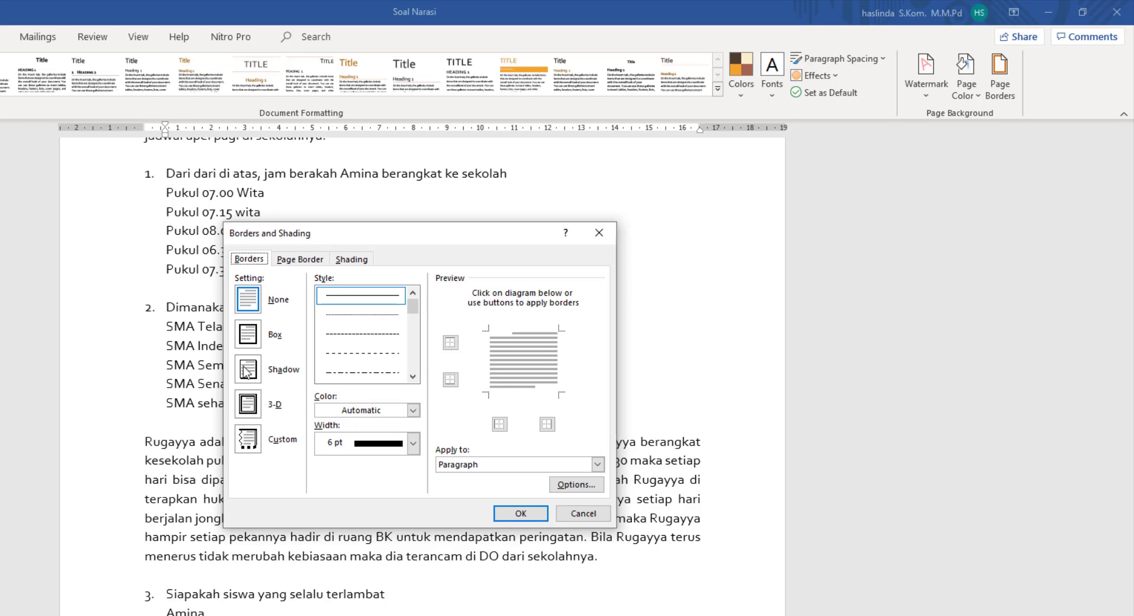
click(247, 340)
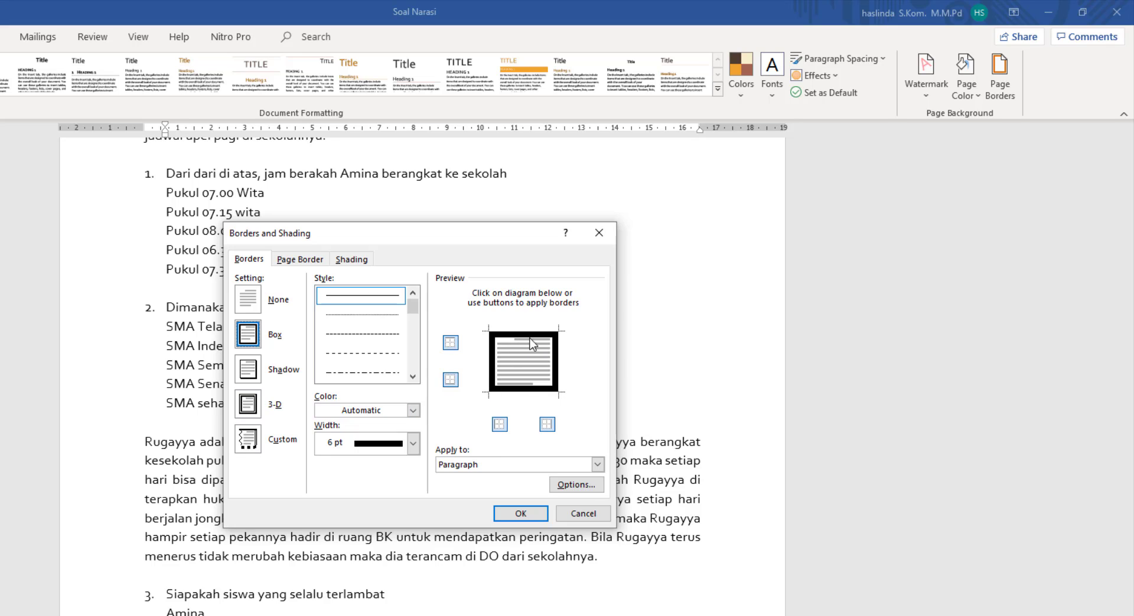
click(254, 366)
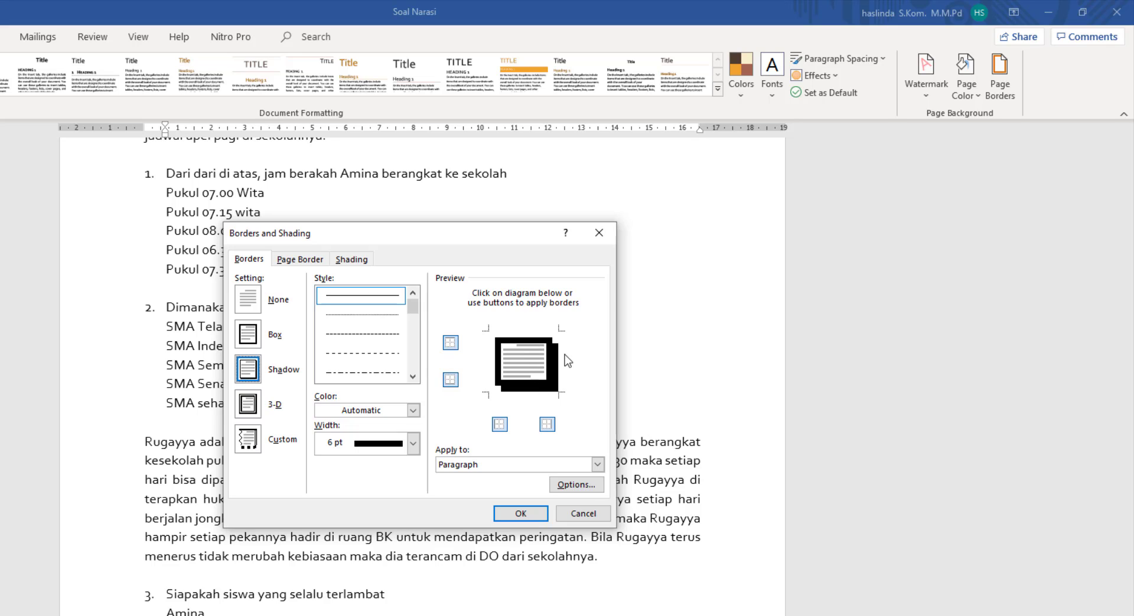
click(251, 402)
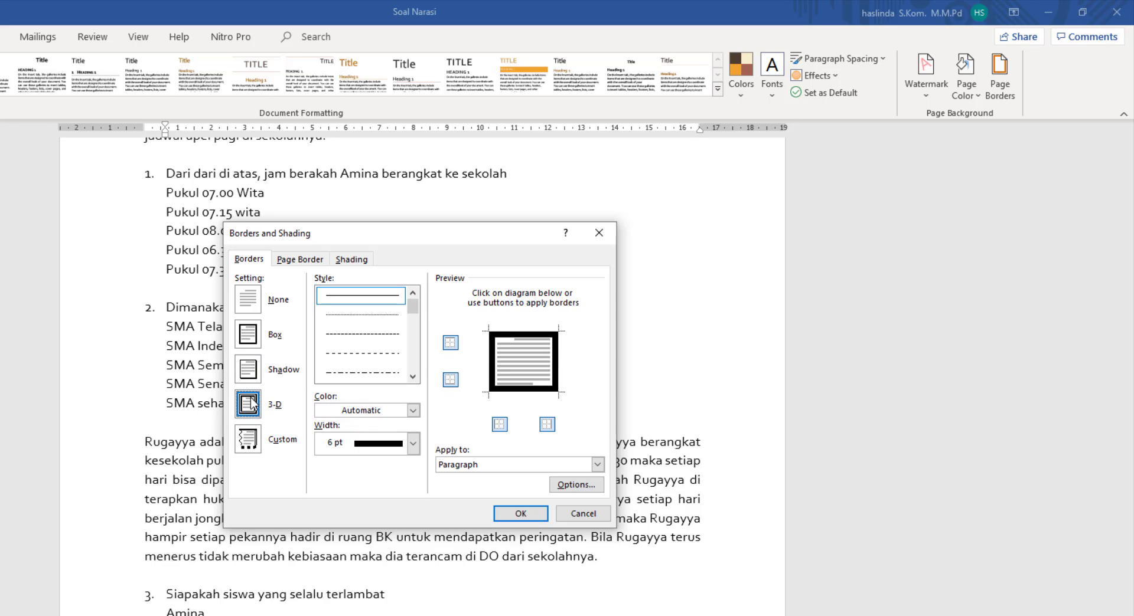
click(249, 445)
click(248, 335)
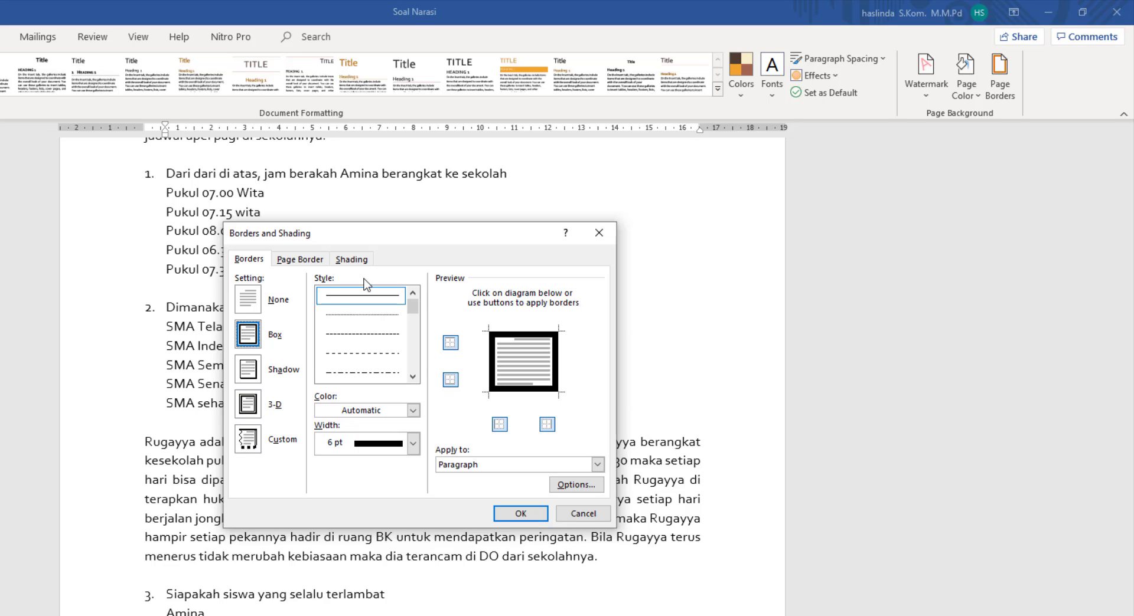
Try to apply a dashed dark orange border, 4 ½ pt wide, to the current paragraph.
click(353, 353)
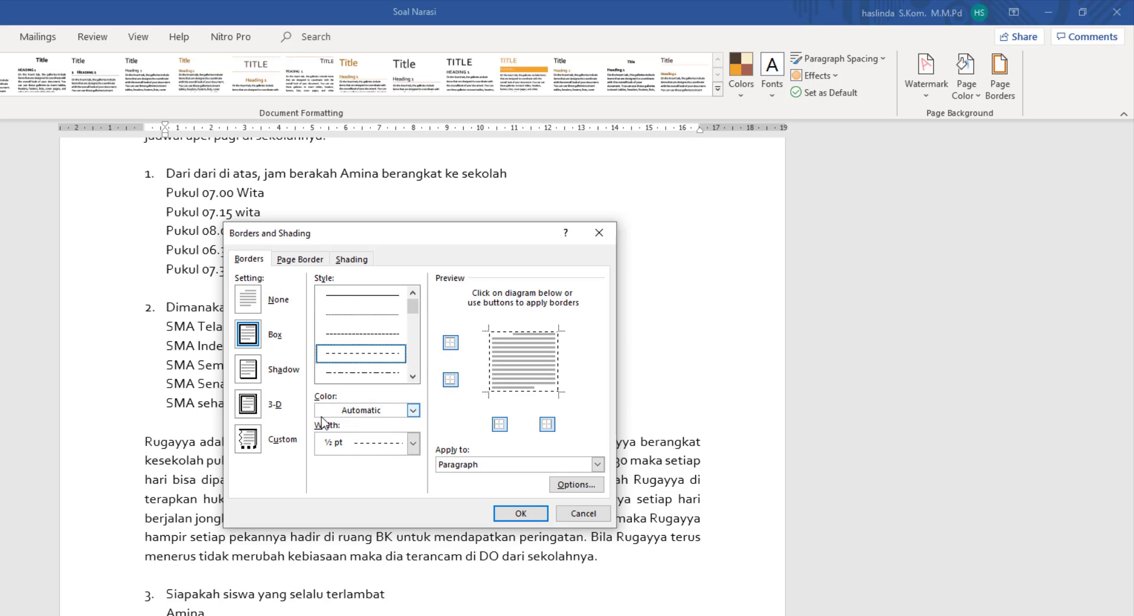
click(413, 410)
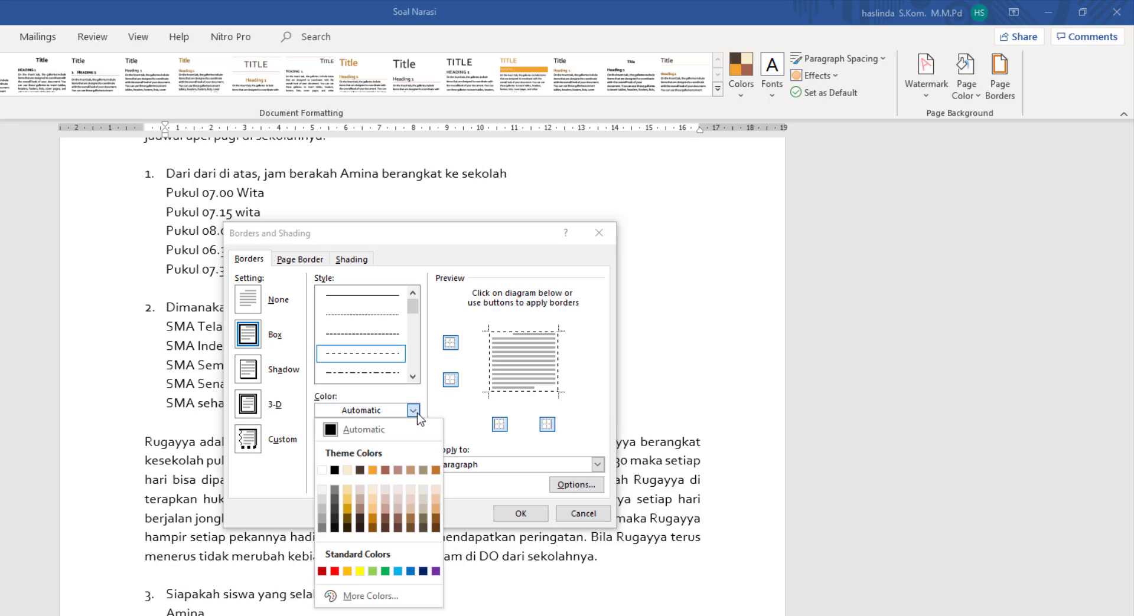
click(370, 519)
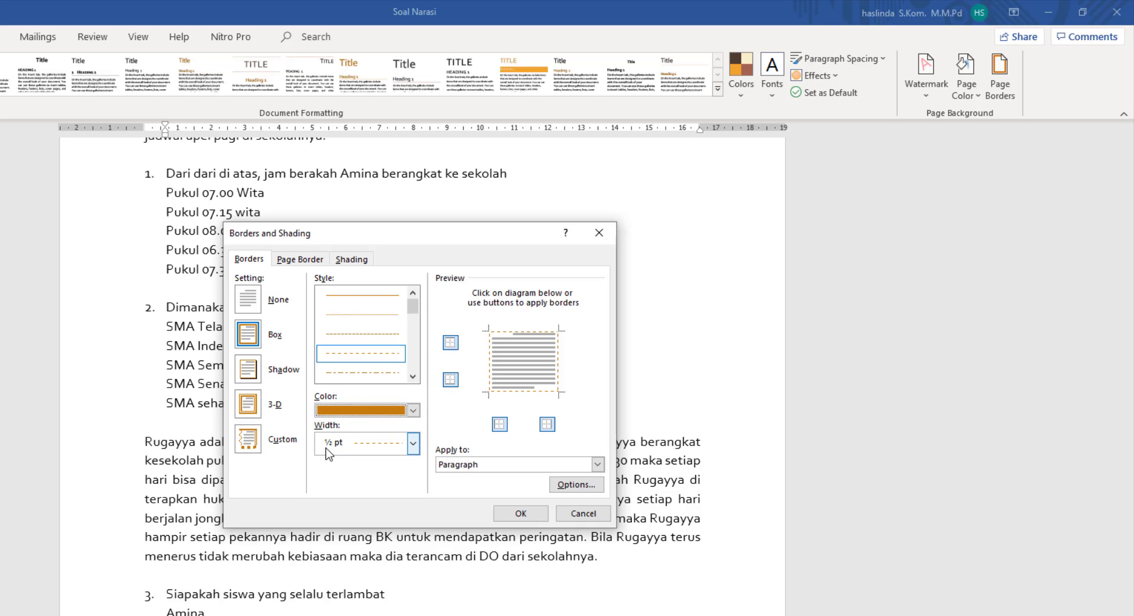
click(413, 444)
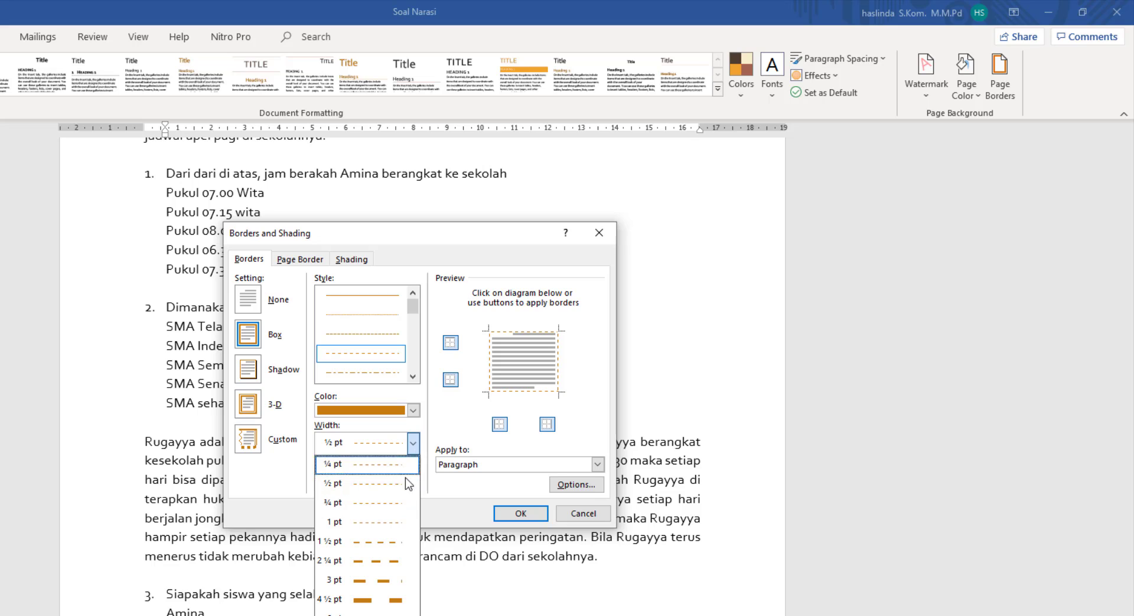
click(381, 601)
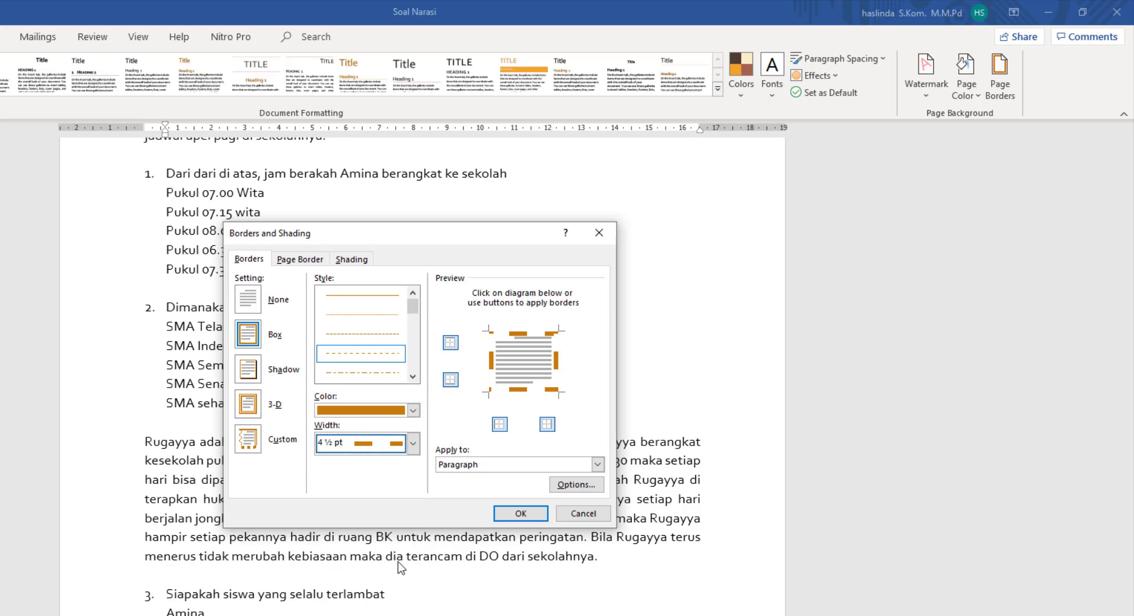
click(456, 465)
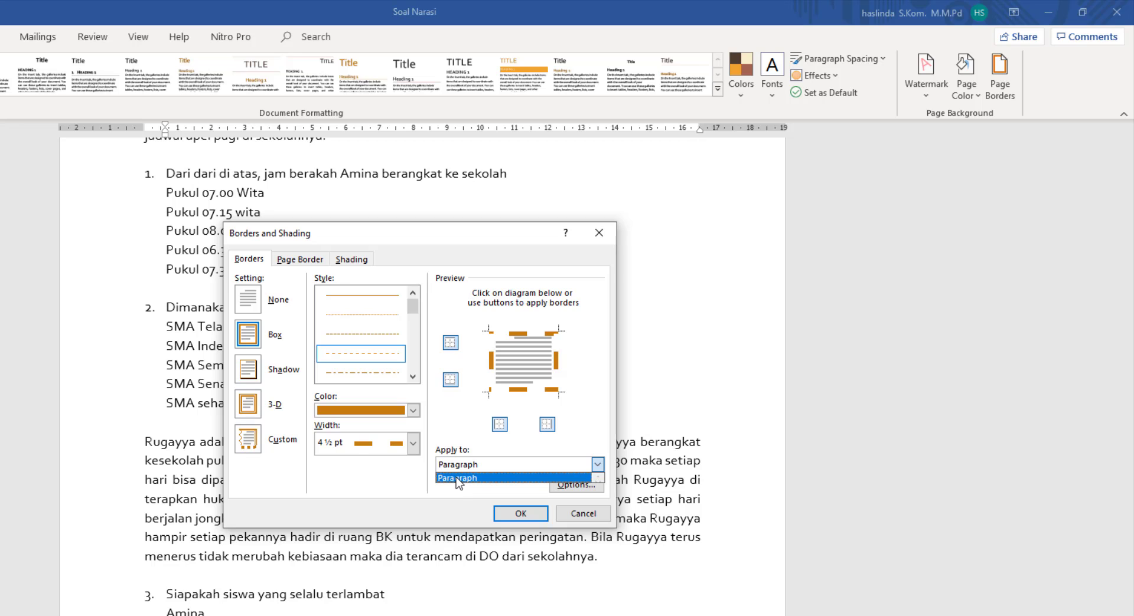
click(456, 477)
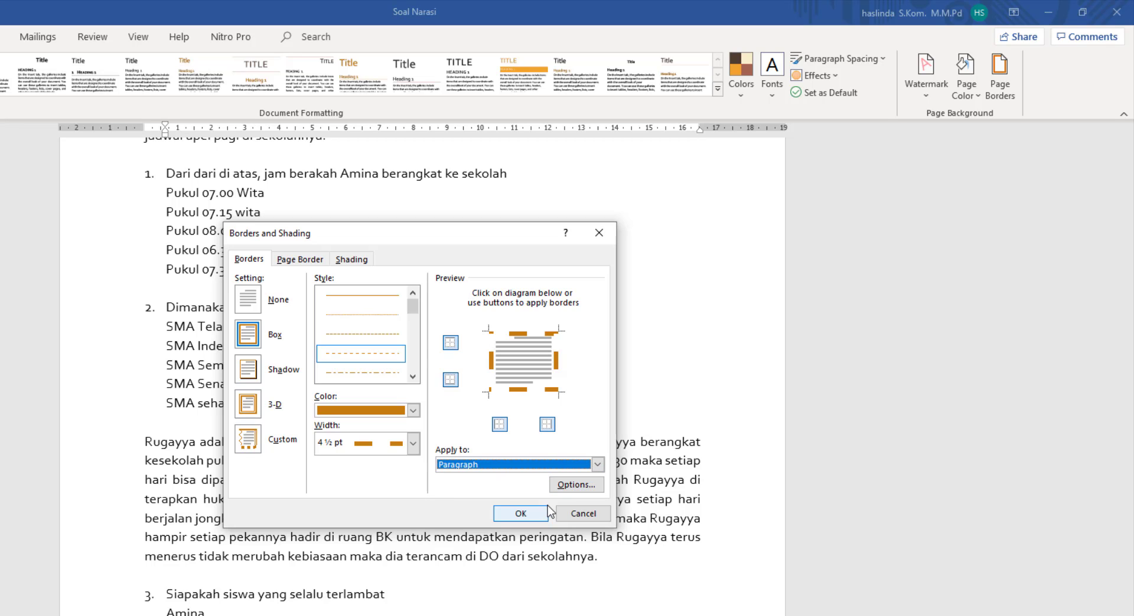
click(520, 514)
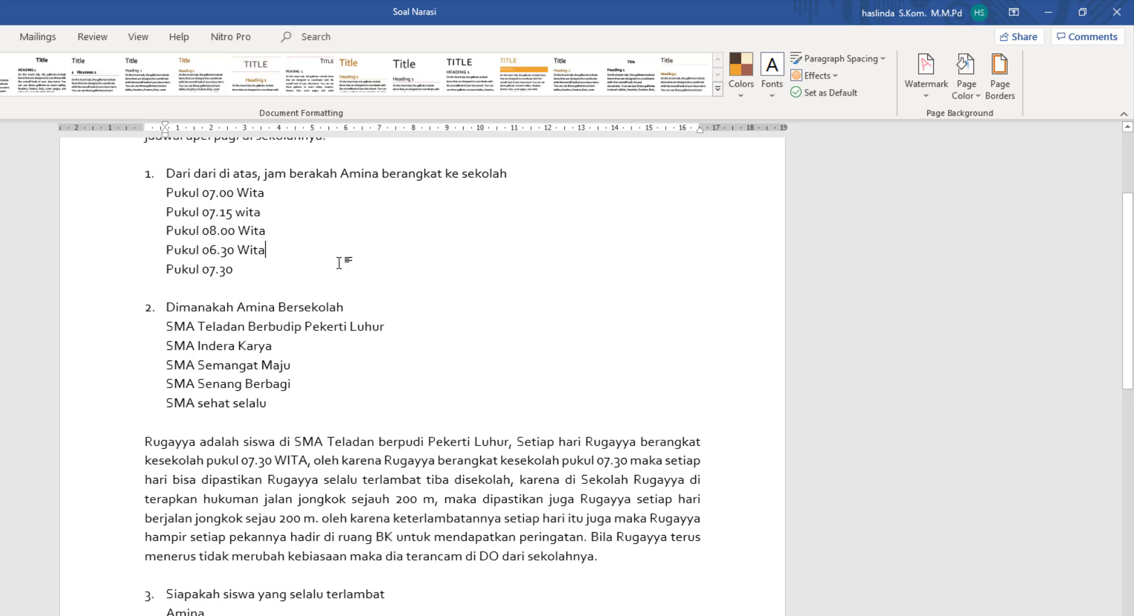
Set up a light orange Box page border, 3 pt wide, for the document.
scroll(346, 265, up, 4)
key(ctrl+Home)
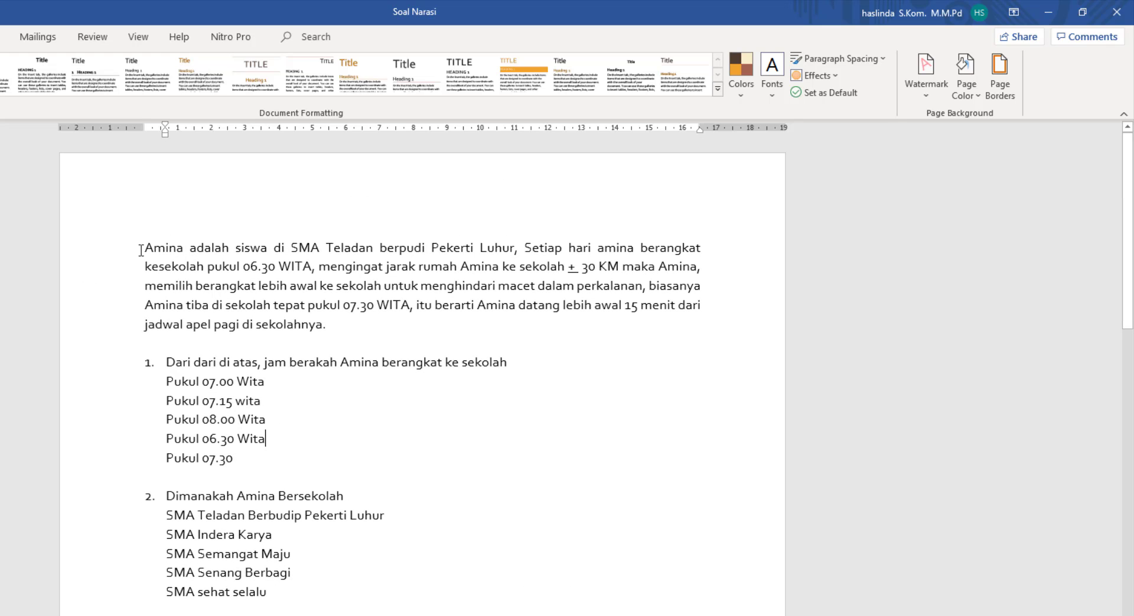
click(1000, 83)
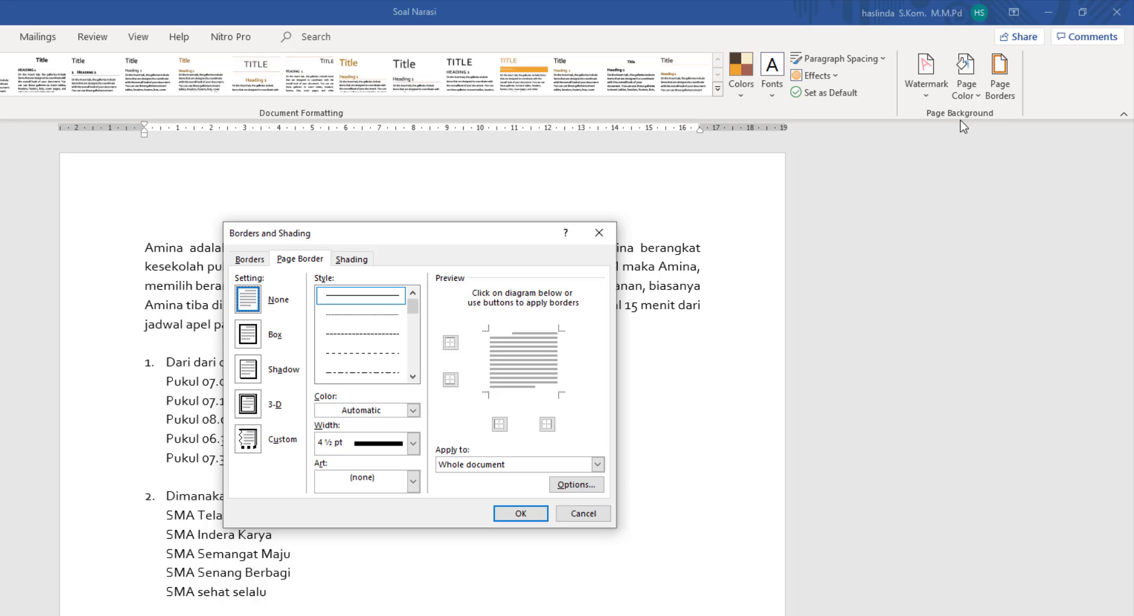
click(250, 338)
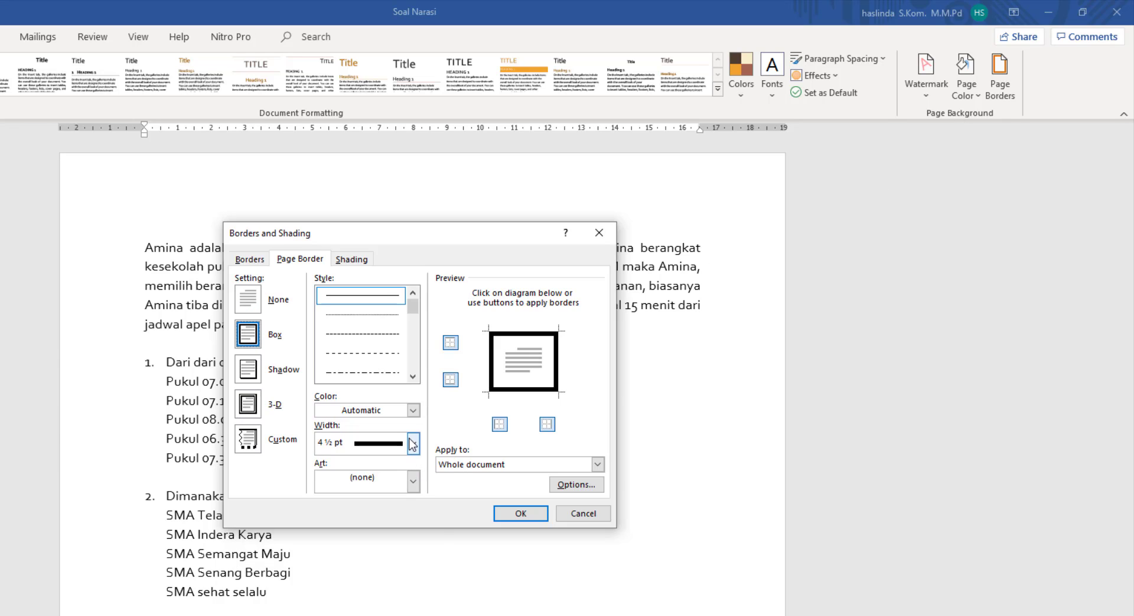
click(413, 410)
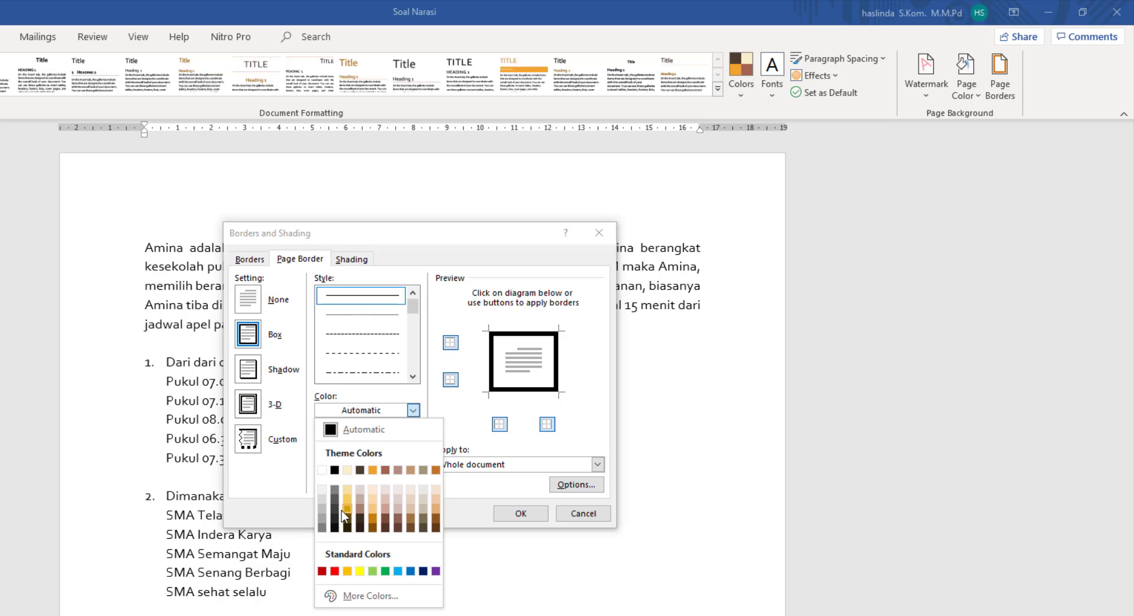
click(369, 511)
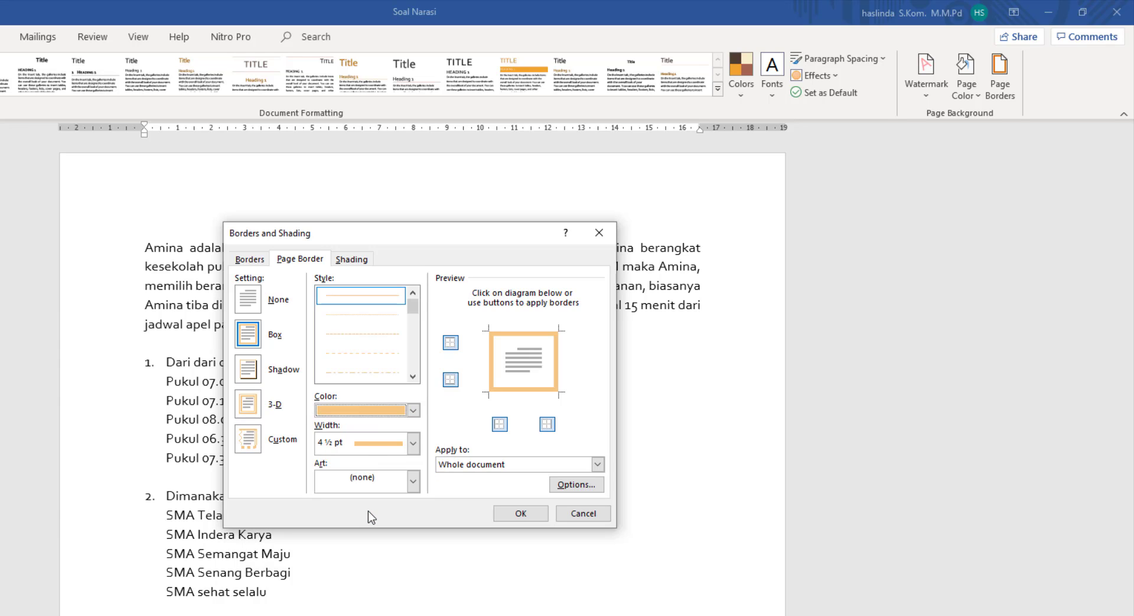
click(366, 443)
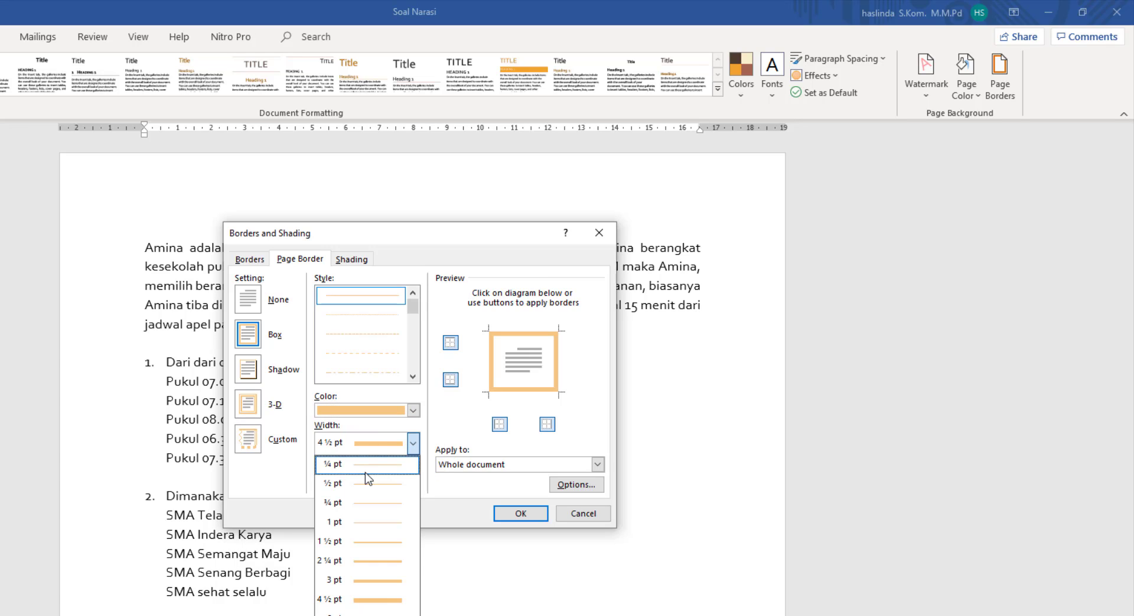
click(367, 581)
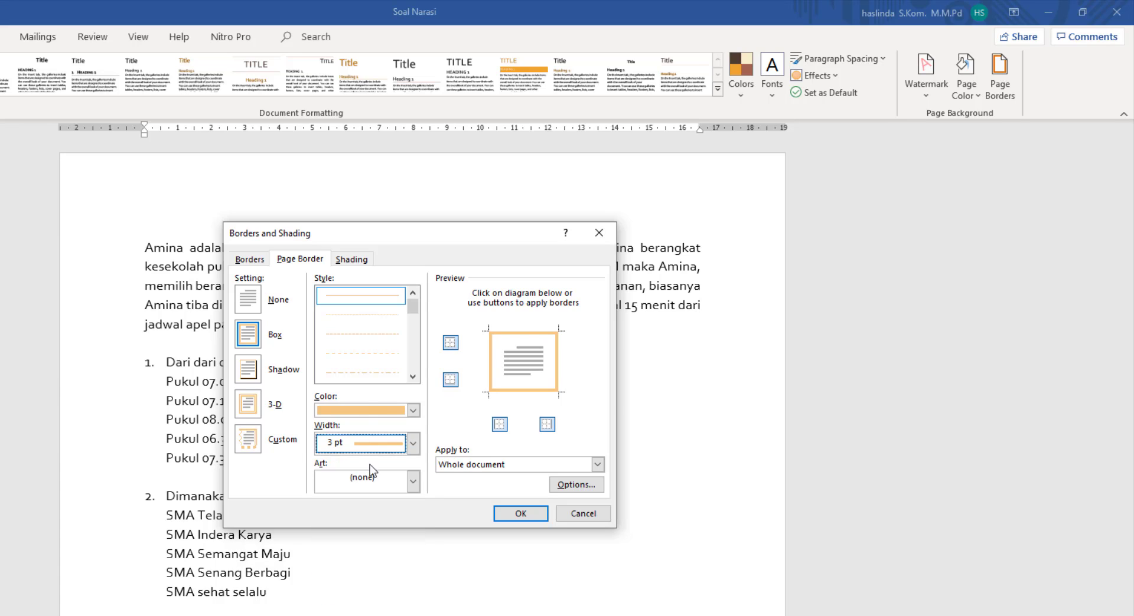
Change the page border to a dotted line 2 ¼ pt wide without art, and apply it to the whole document.
click(363, 319)
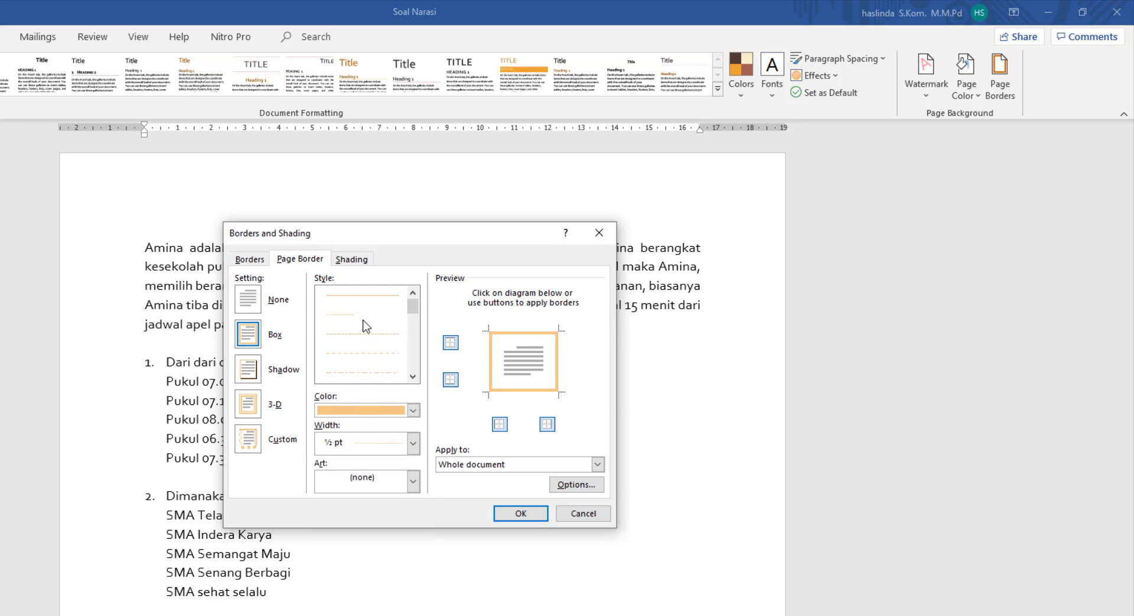
click(377, 446)
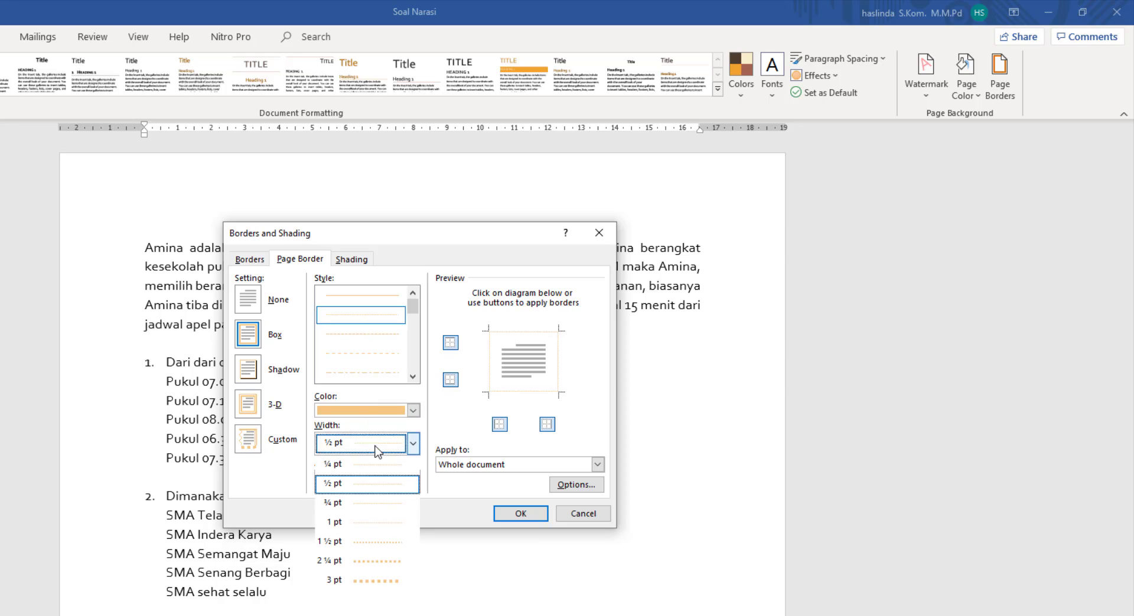
click(367, 548)
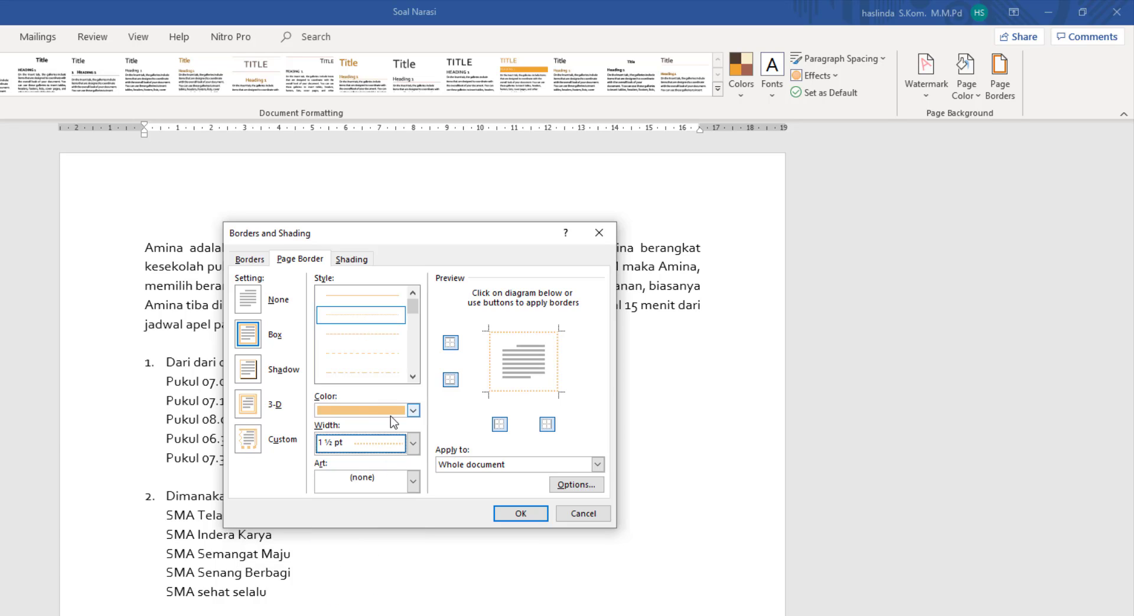
click(388, 443)
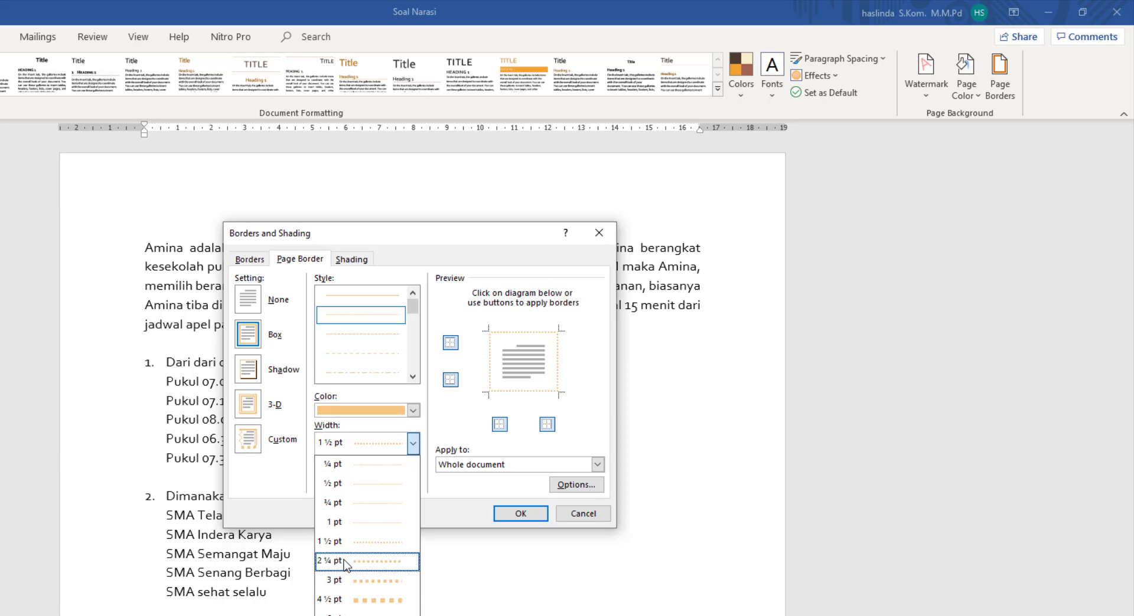
click(344, 562)
click(397, 487)
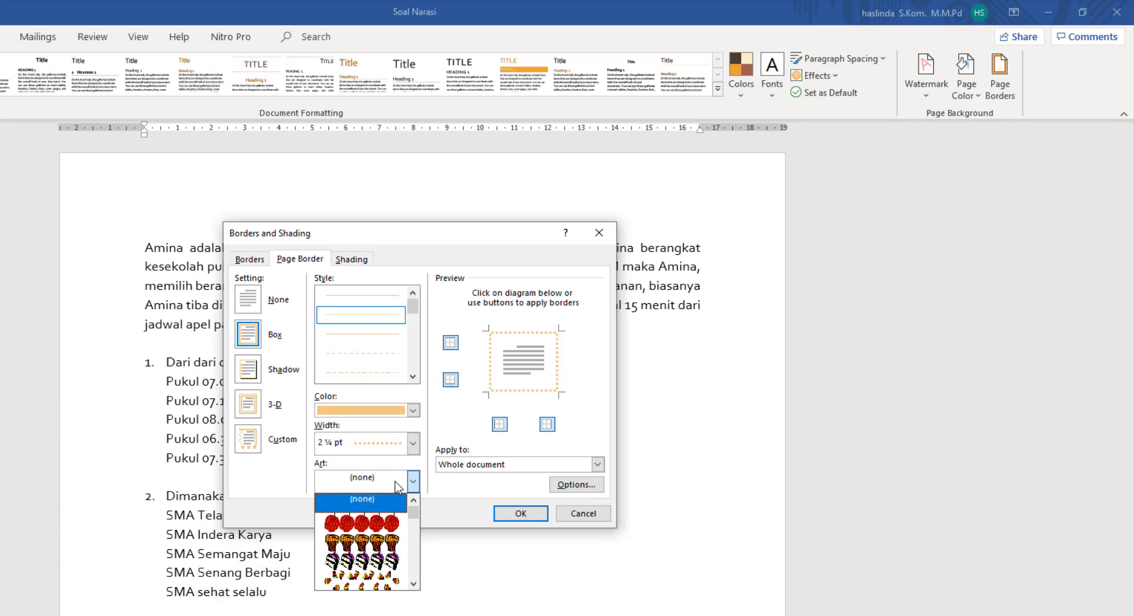
click(396, 487)
click(496, 515)
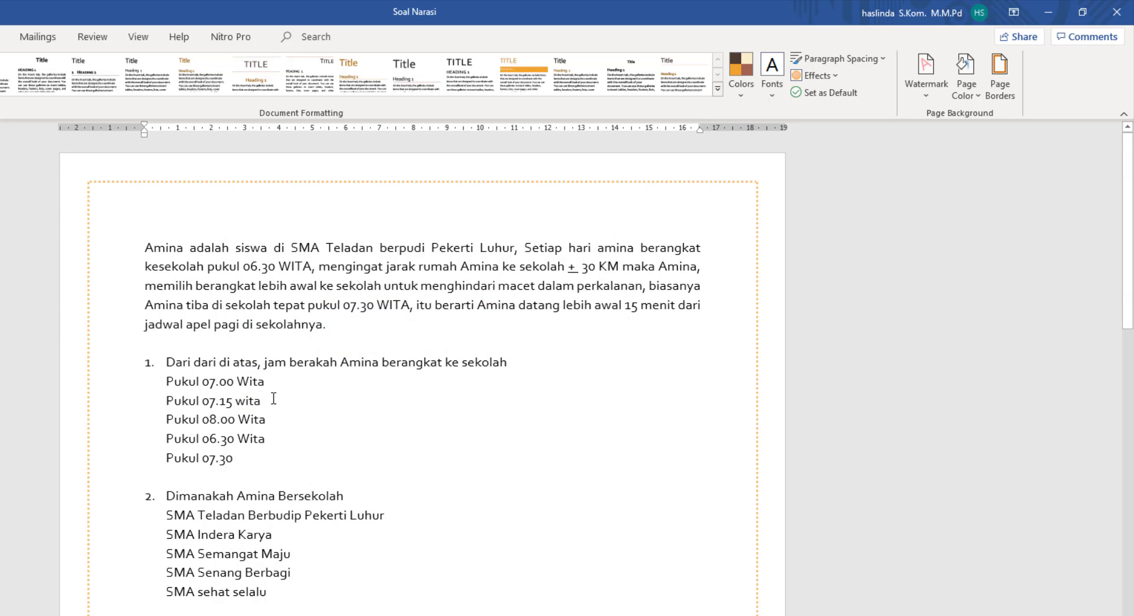
Review the dotted page border on the document and undo it.
scroll(302, 479, down, 3)
scroll(302, 480, up, 2)
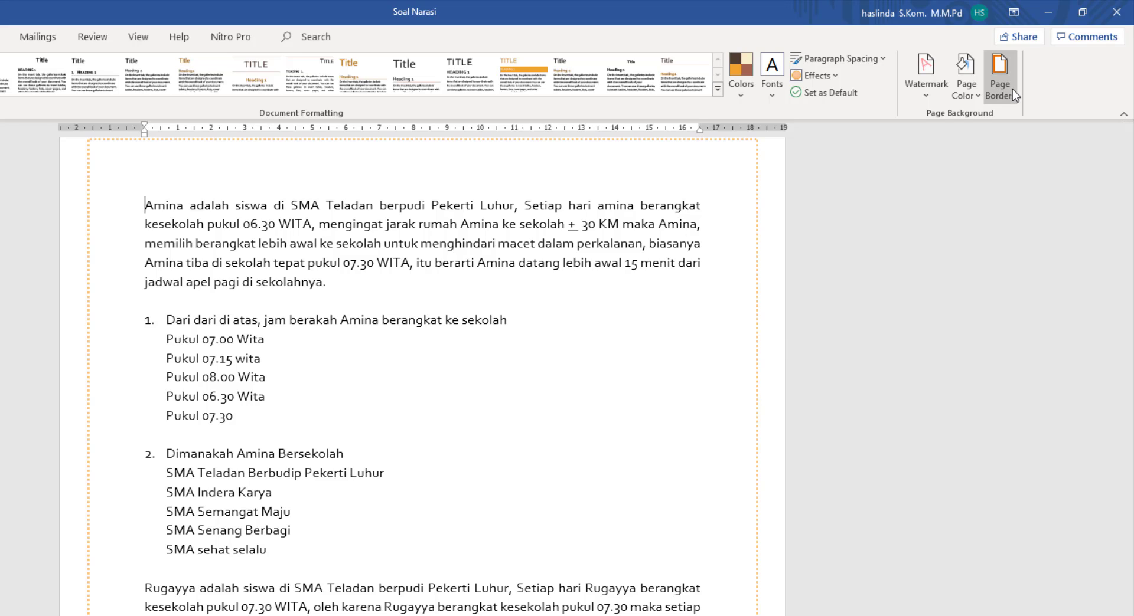
key(ctrl+z)
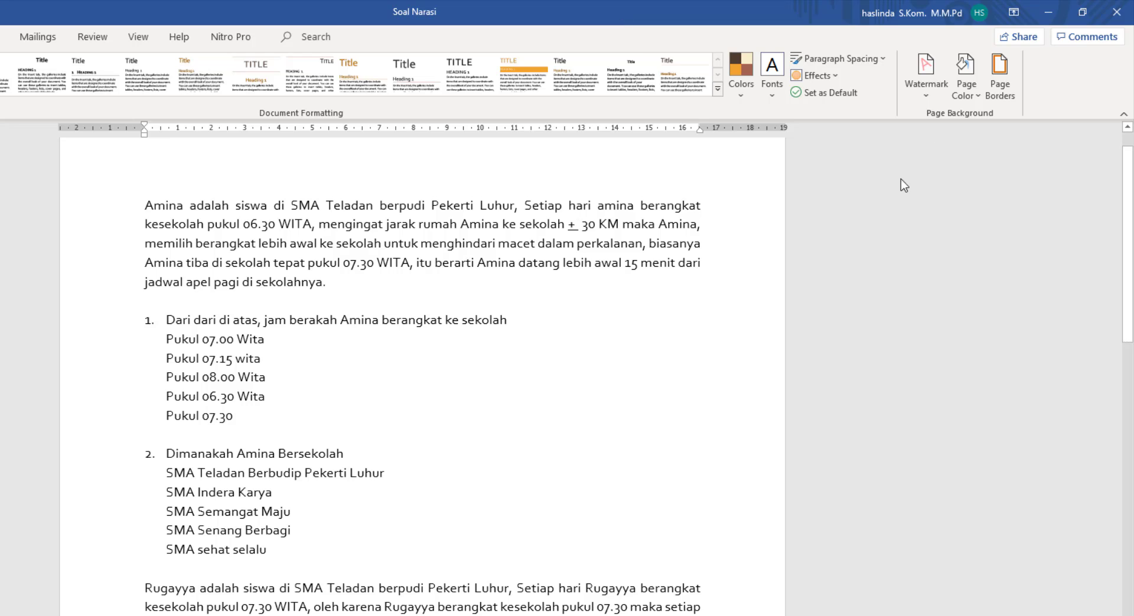
Try a dashed gold Box border, 1 ½ pt wide, on the first paragraph about Amina, and undo it.
click(997, 80)
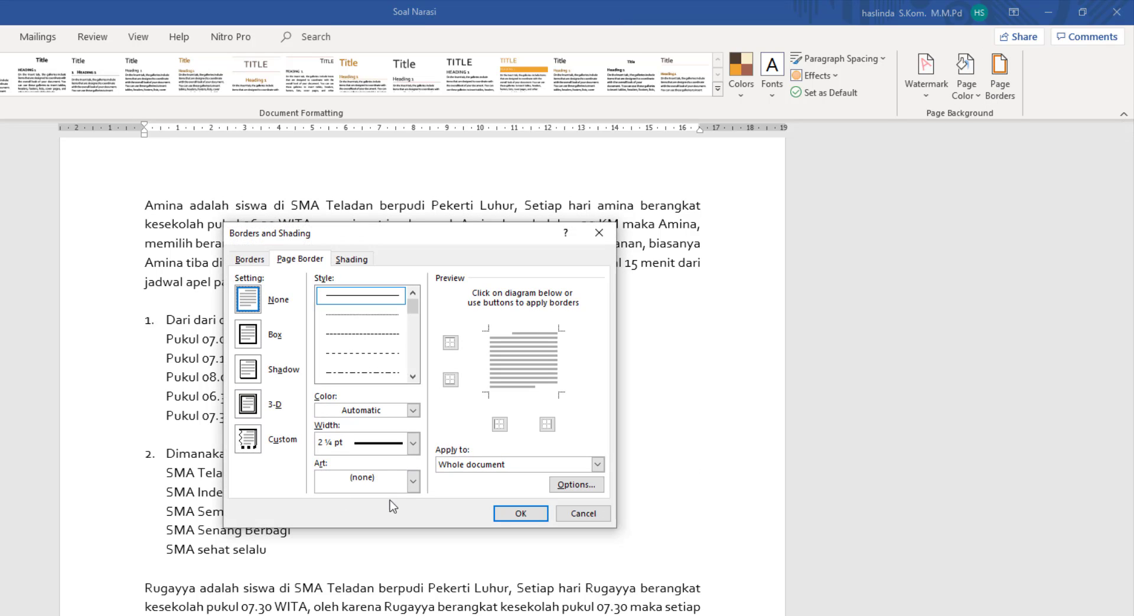
click(253, 263)
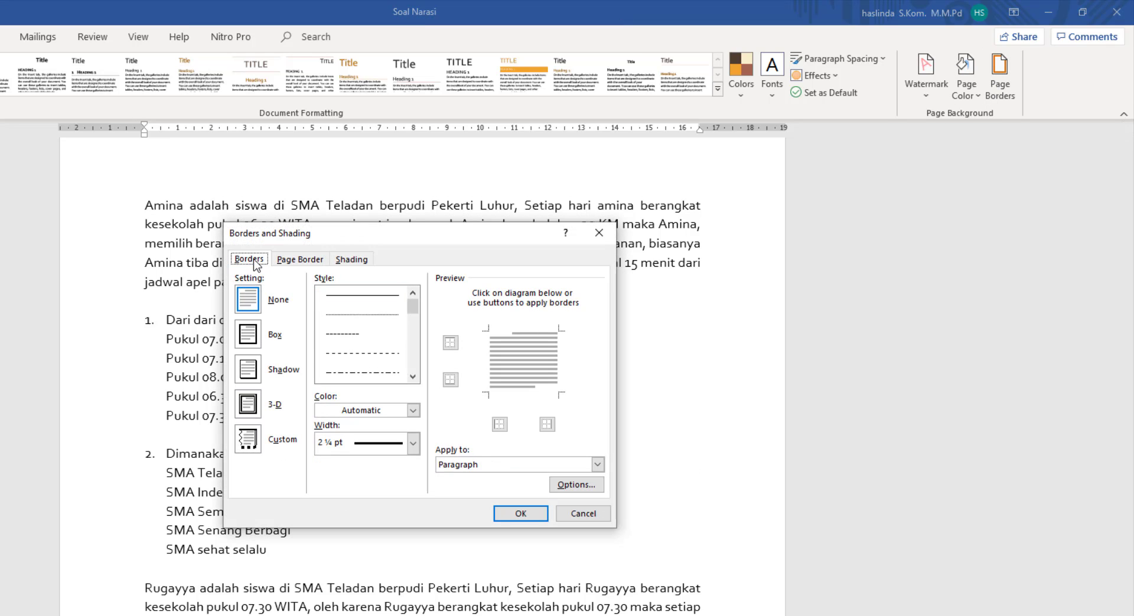
click(350, 333)
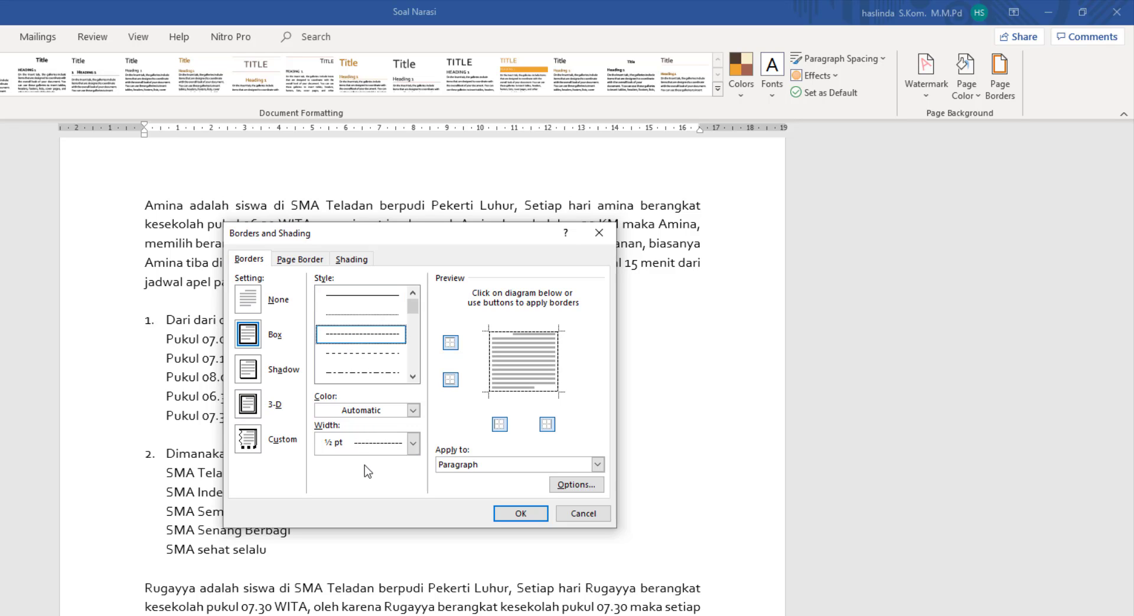
click(375, 455)
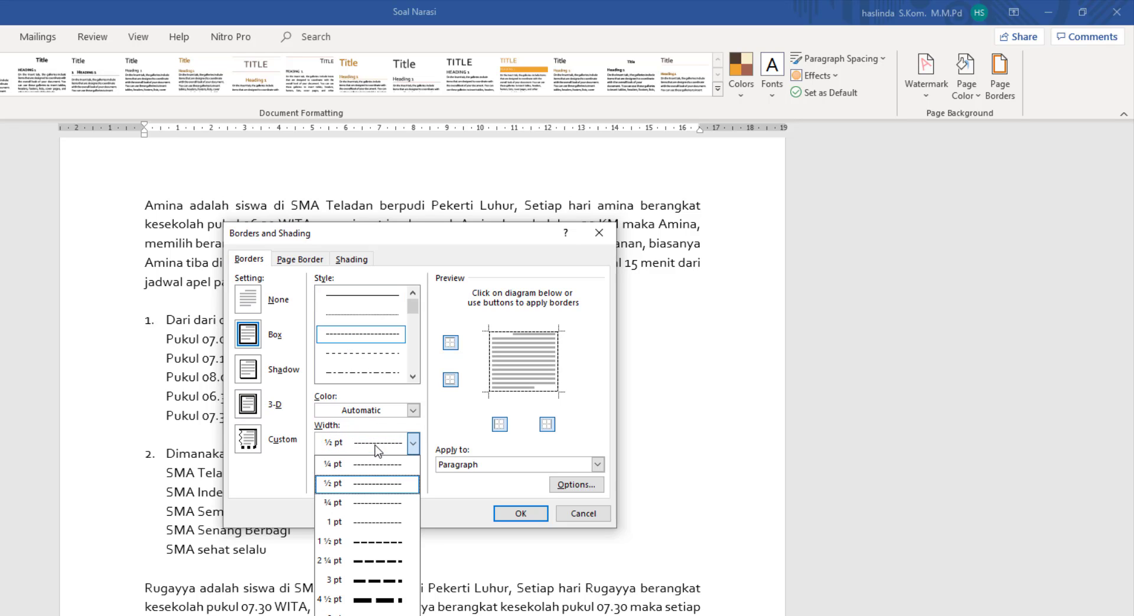
click(363, 543)
click(381, 411)
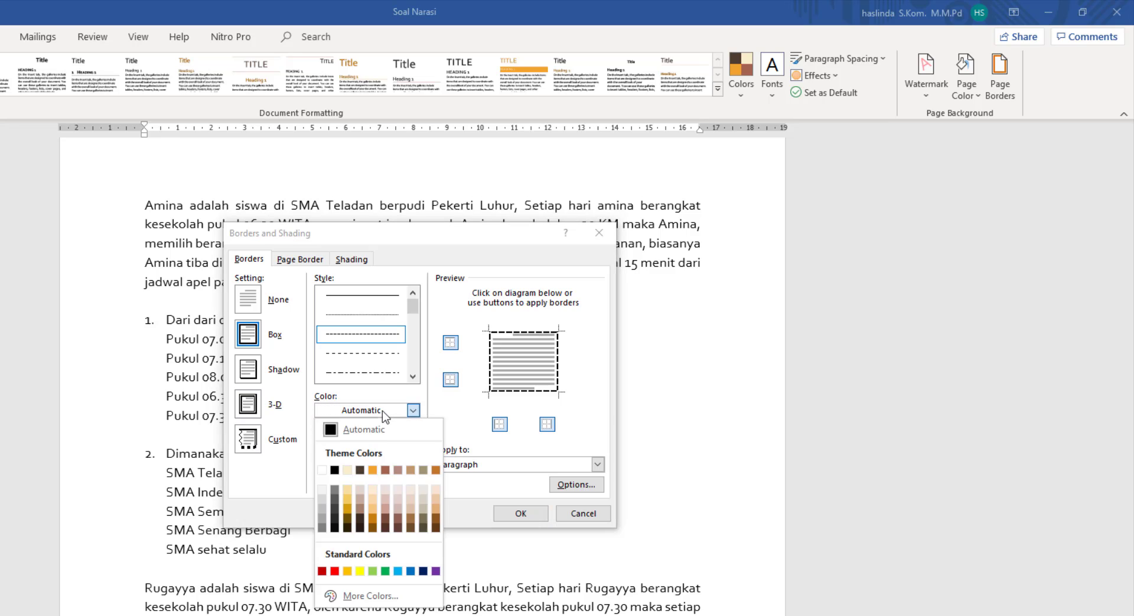
click(375, 515)
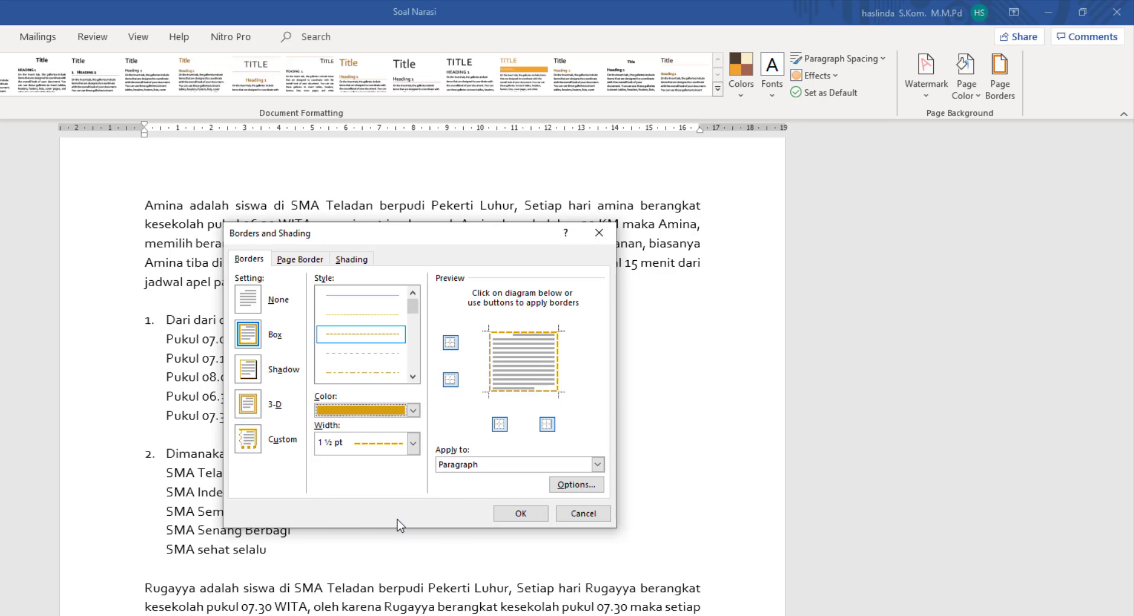
click(531, 516)
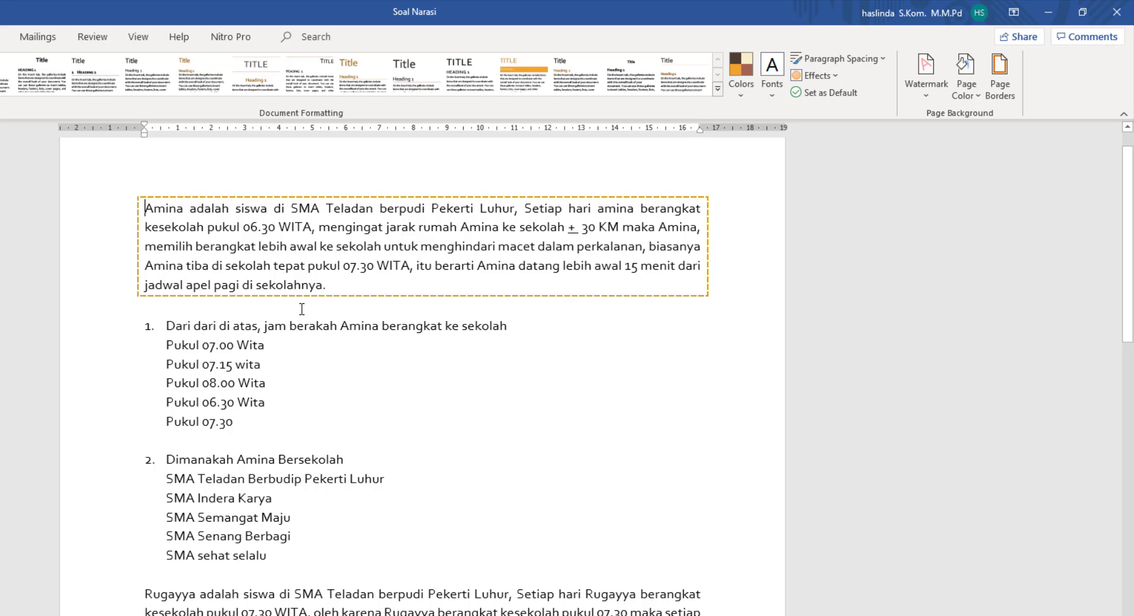
key(ctrl+z)
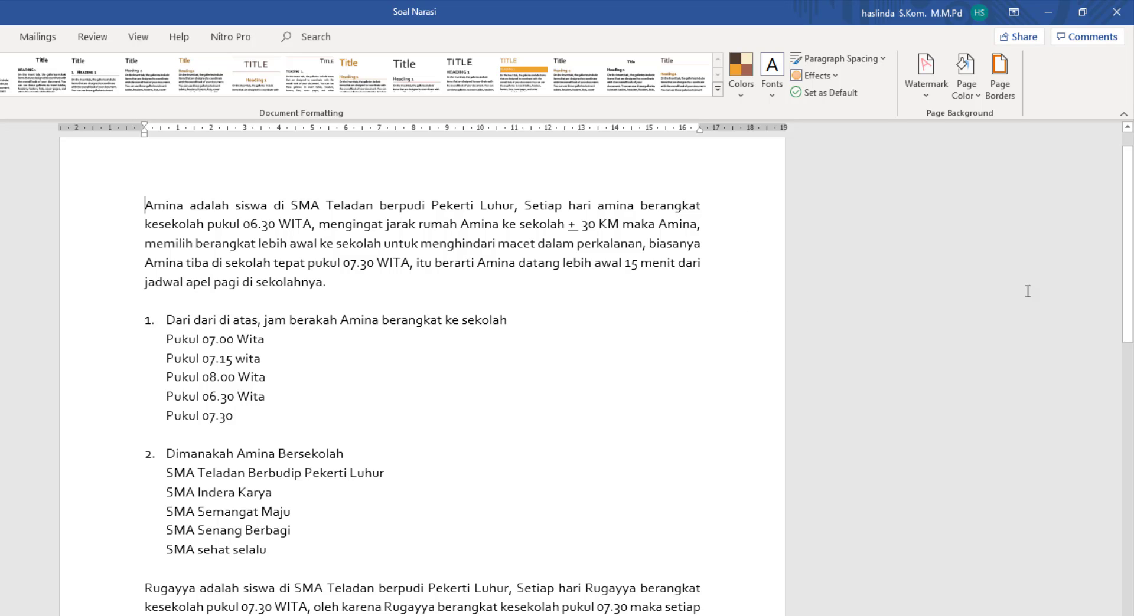
Apply a solid light orange Box page border, 4 ½ pt wide, to the whole document.
click(1001, 82)
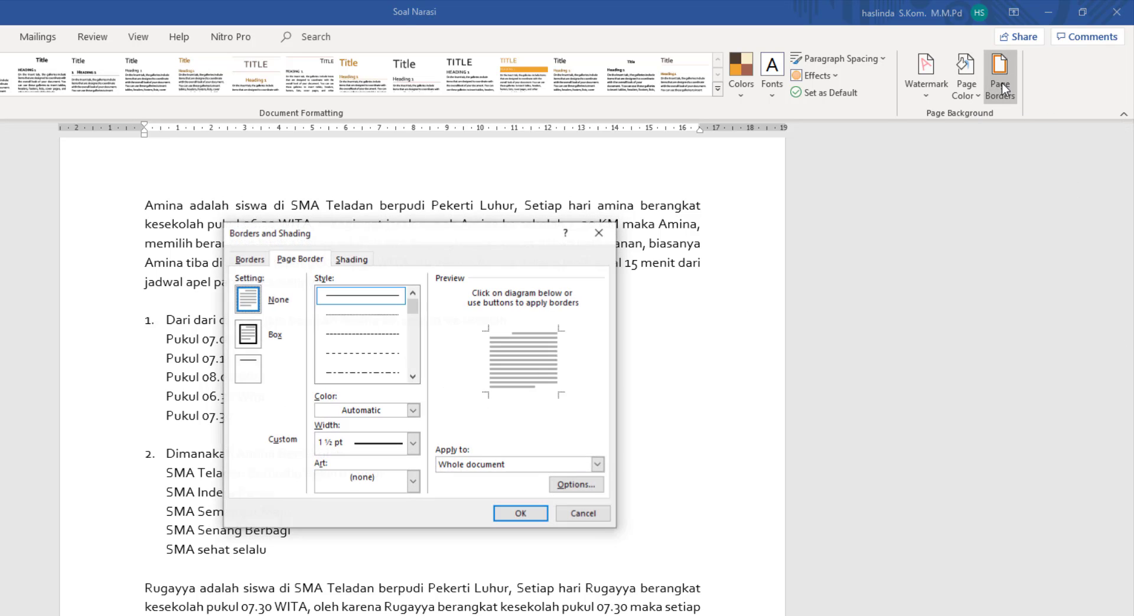
click(258, 261)
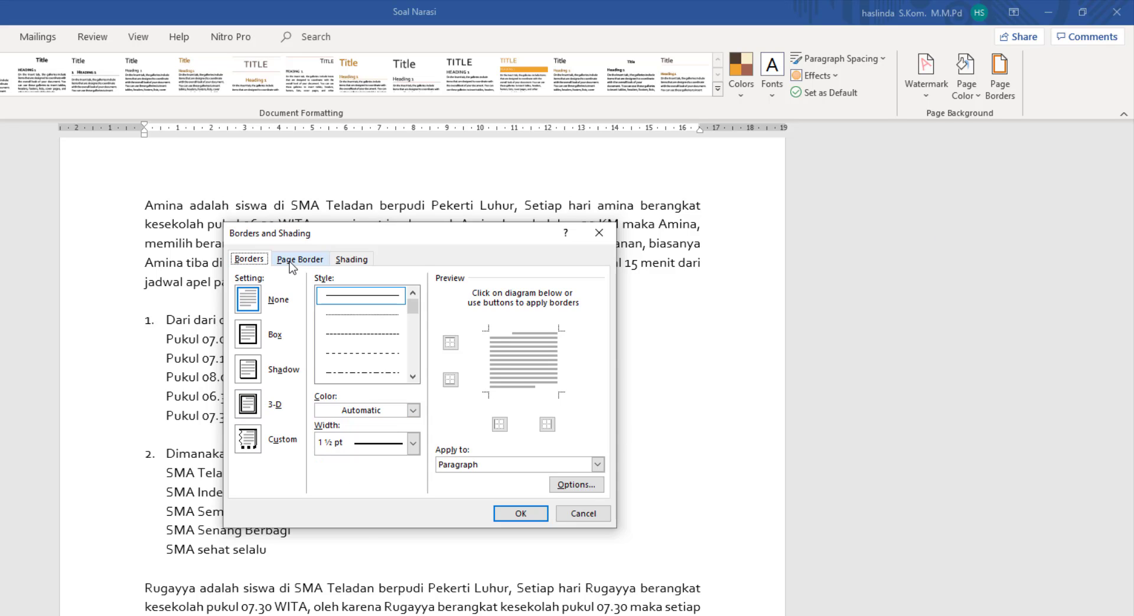
click(292, 263)
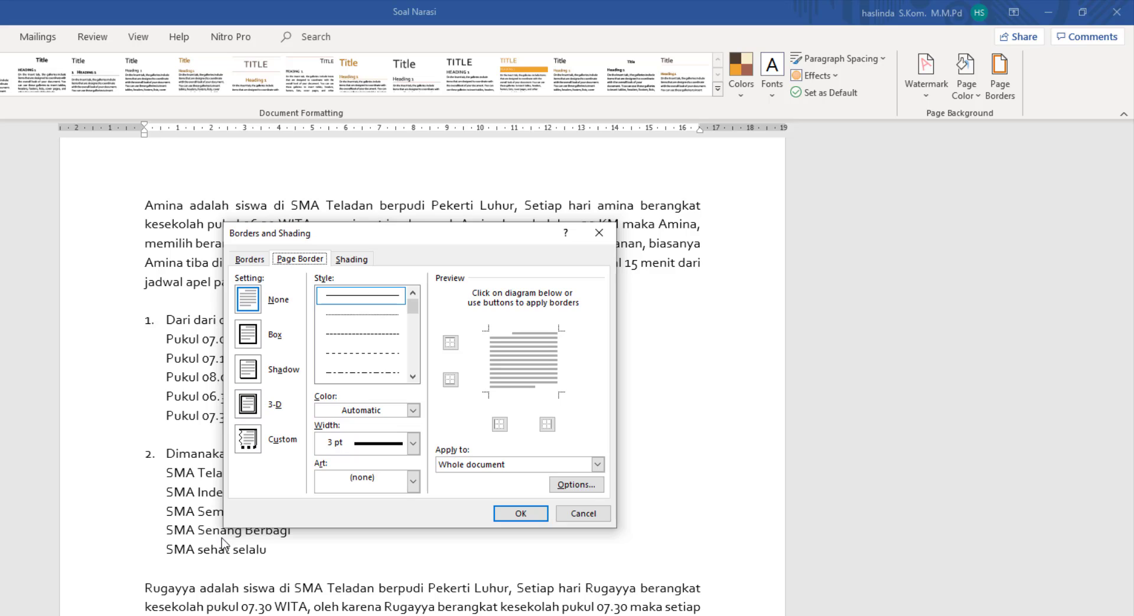
click(251, 335)
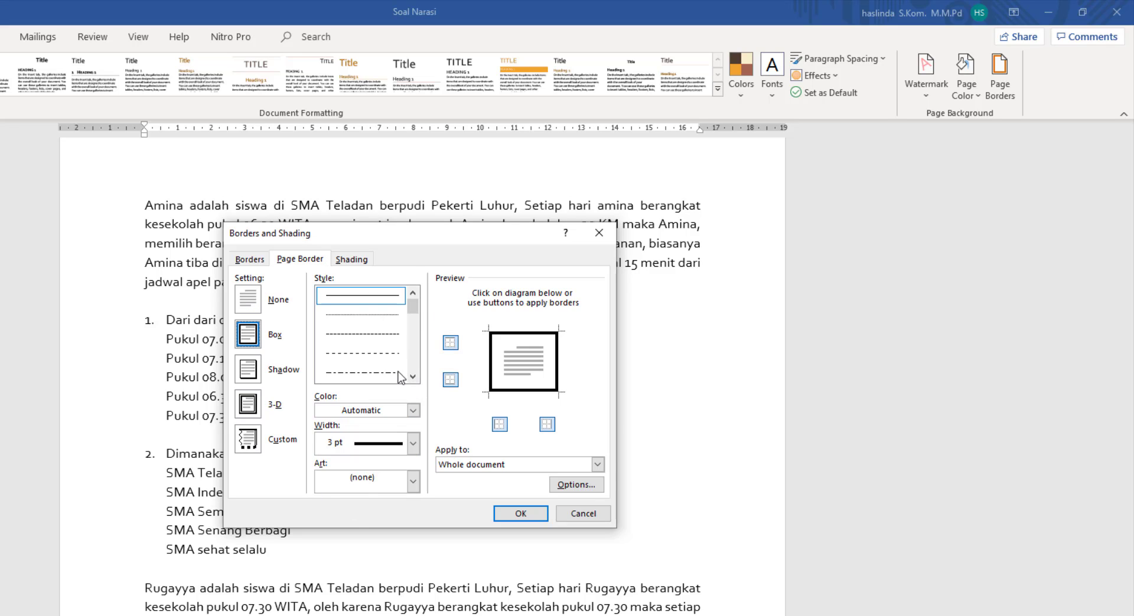
click(413, 410)
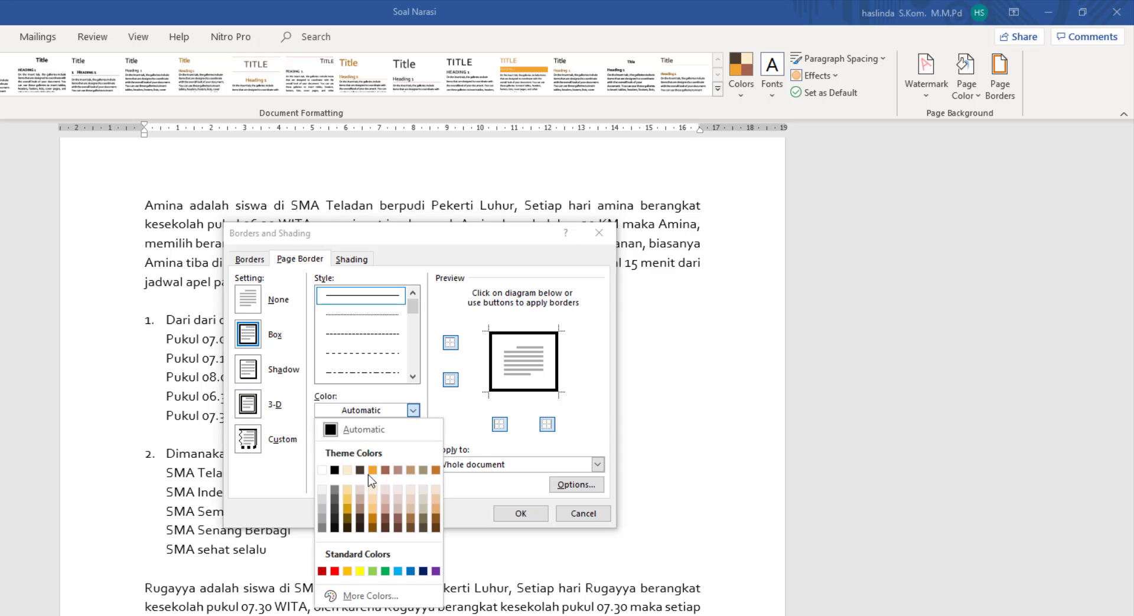
click(373, 510)
click(413, 444)
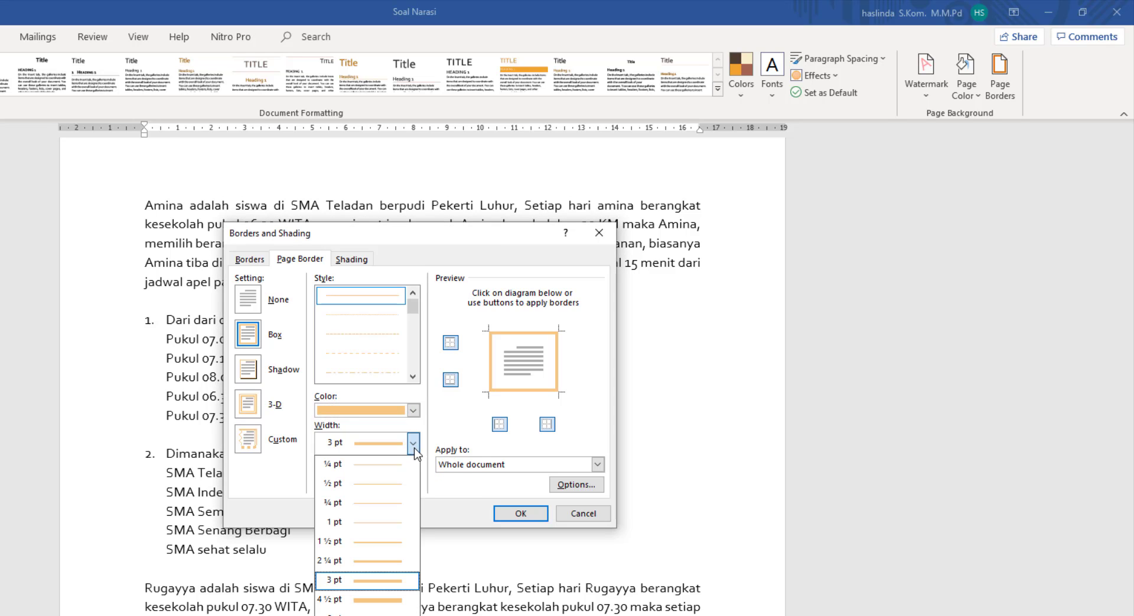
click(378, 600)
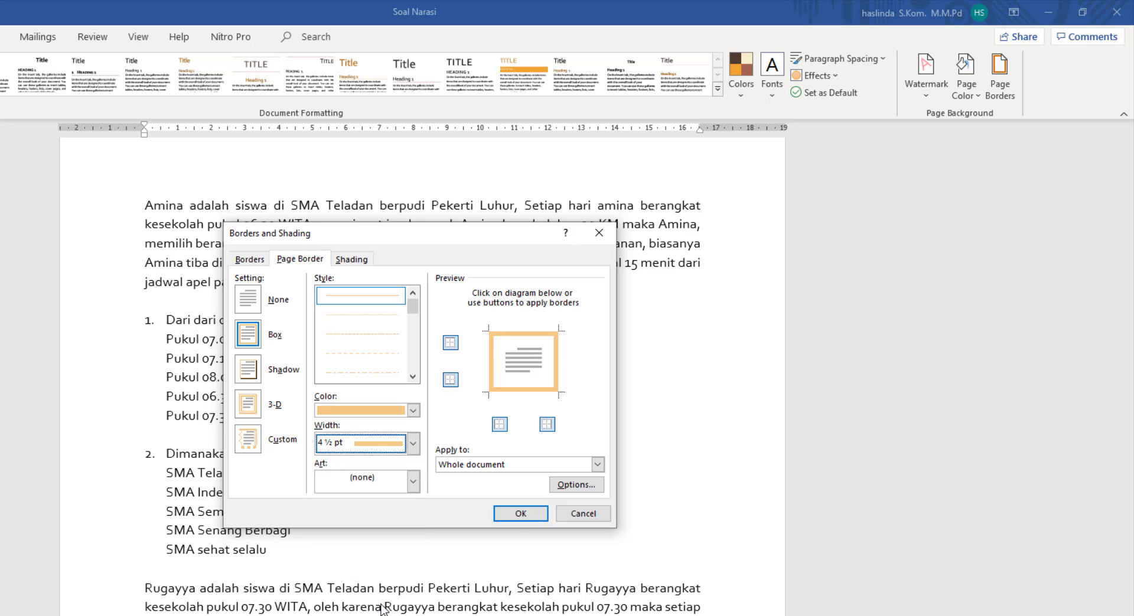
click(517, 515)
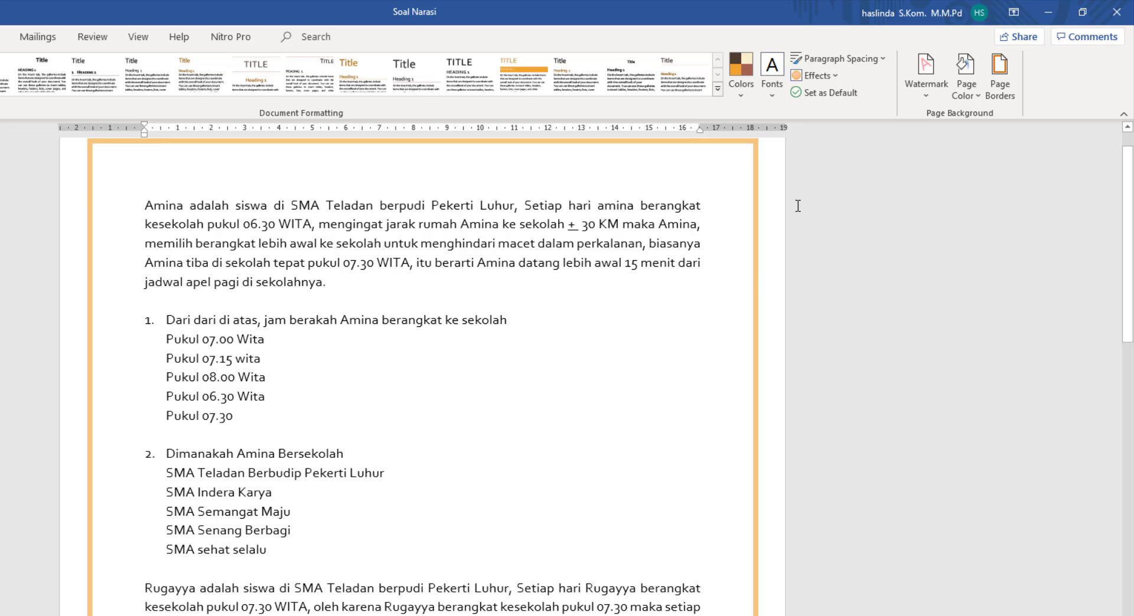
Choose the colorful balloon art as the document's page border.
click(995, 85)
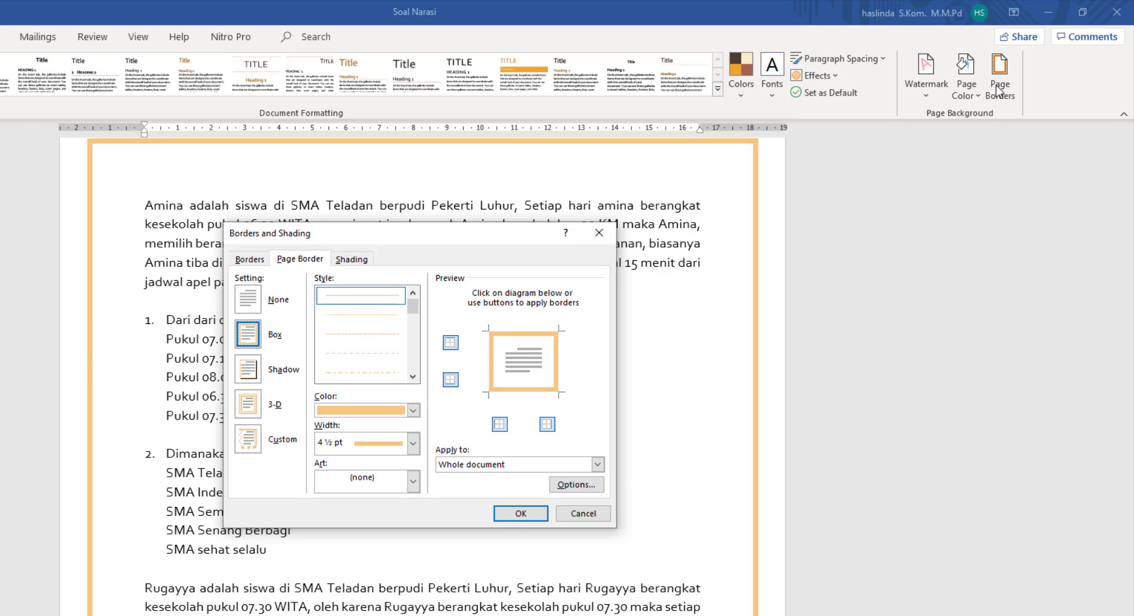
click(291, 262)
click(413, 482)
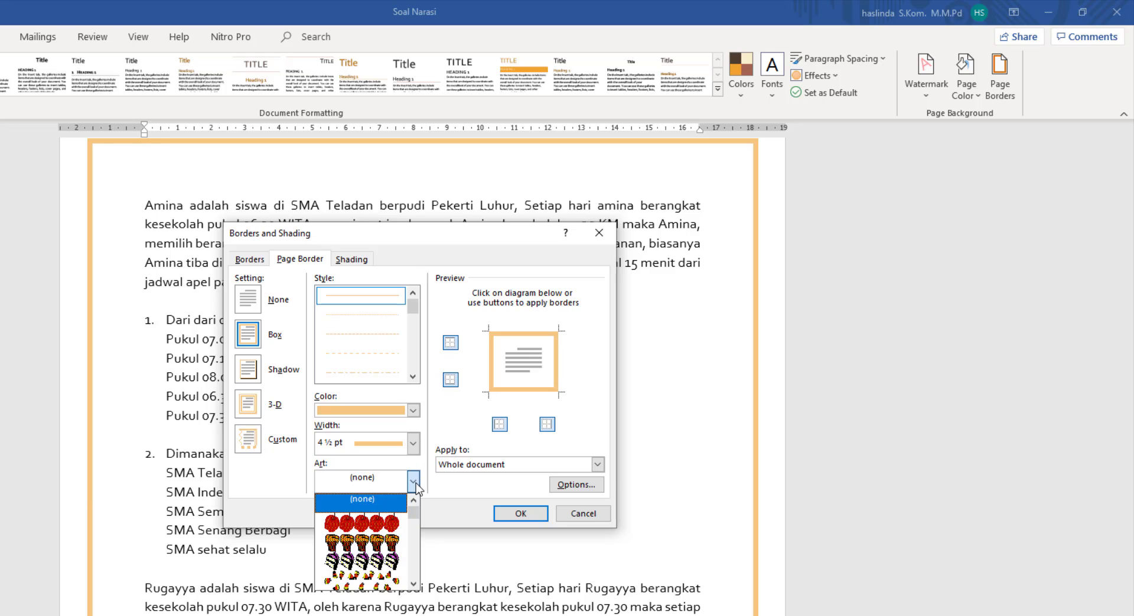
scroll(384, 549, down, 5)
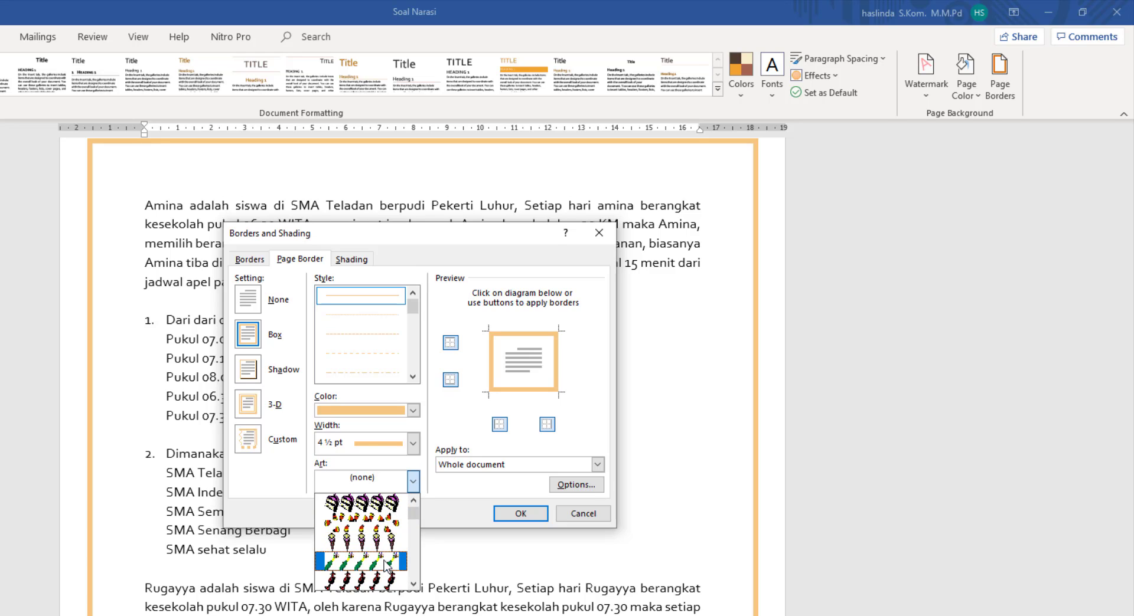
scroll(377, 587, down, 3)
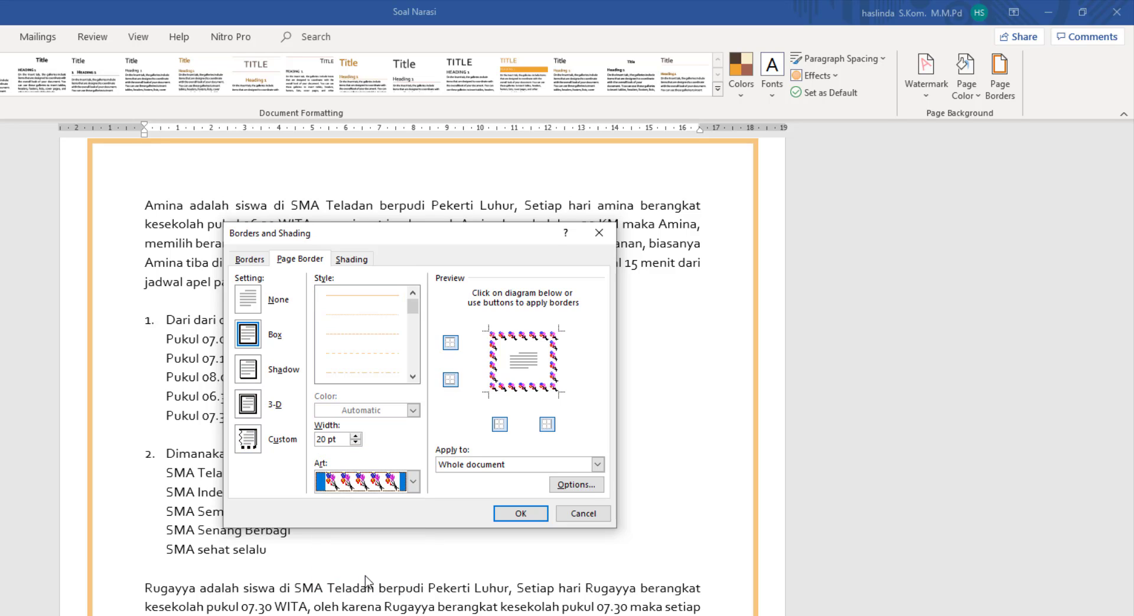
click(366, 581)
Preview the balloon art at a width of 31 pt, and apply the page border to the whole document at 20 pt.
click(345, 444)
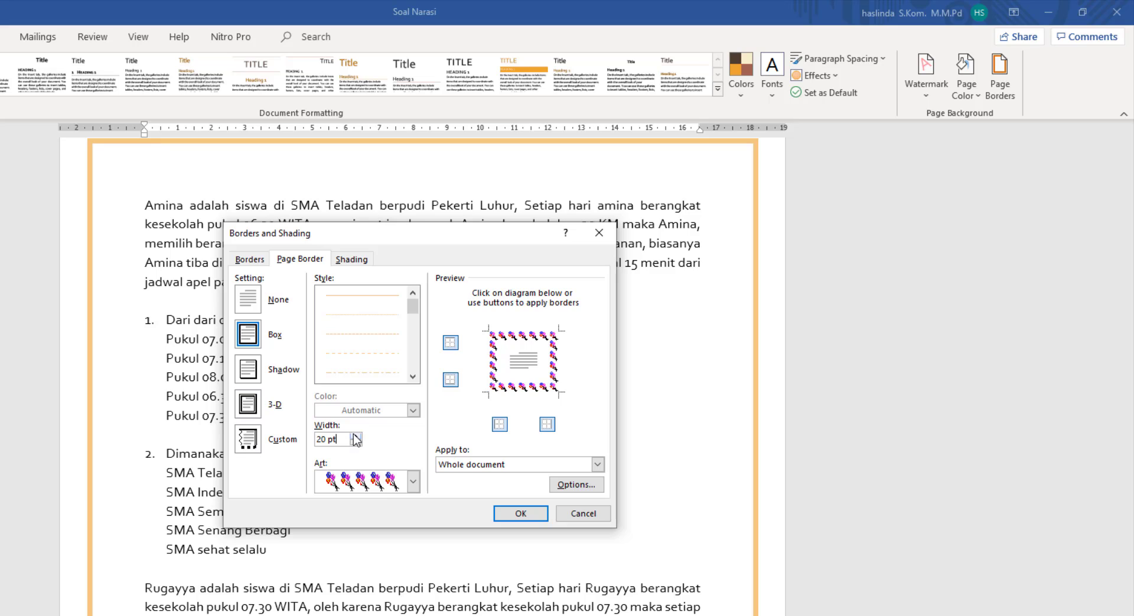
click(356, 437)
click(356, 436)
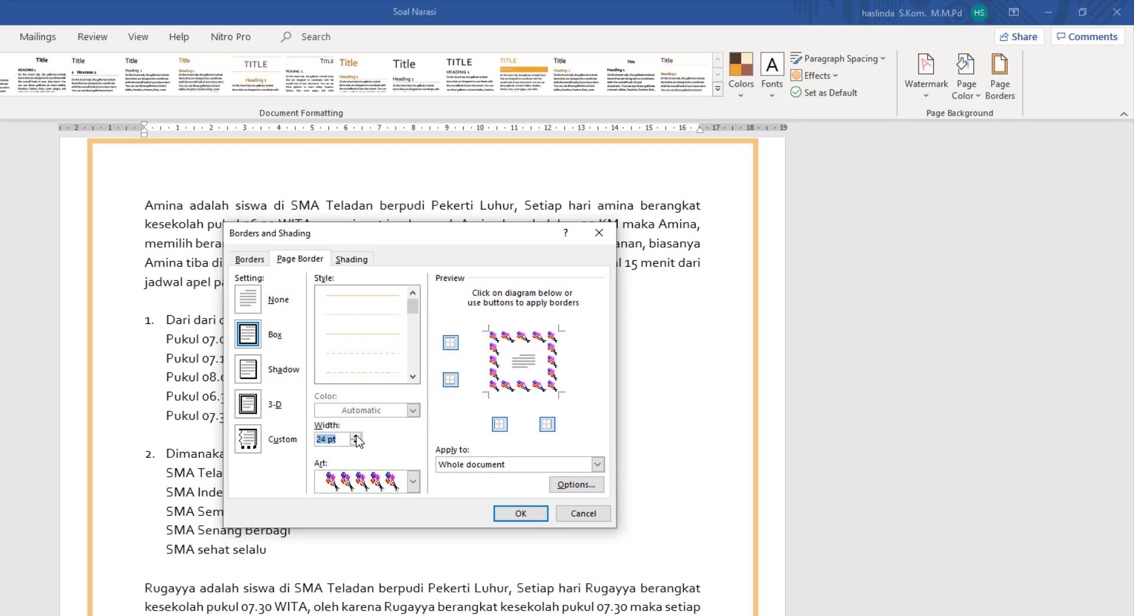
click(356, 437)
click(356, 436)
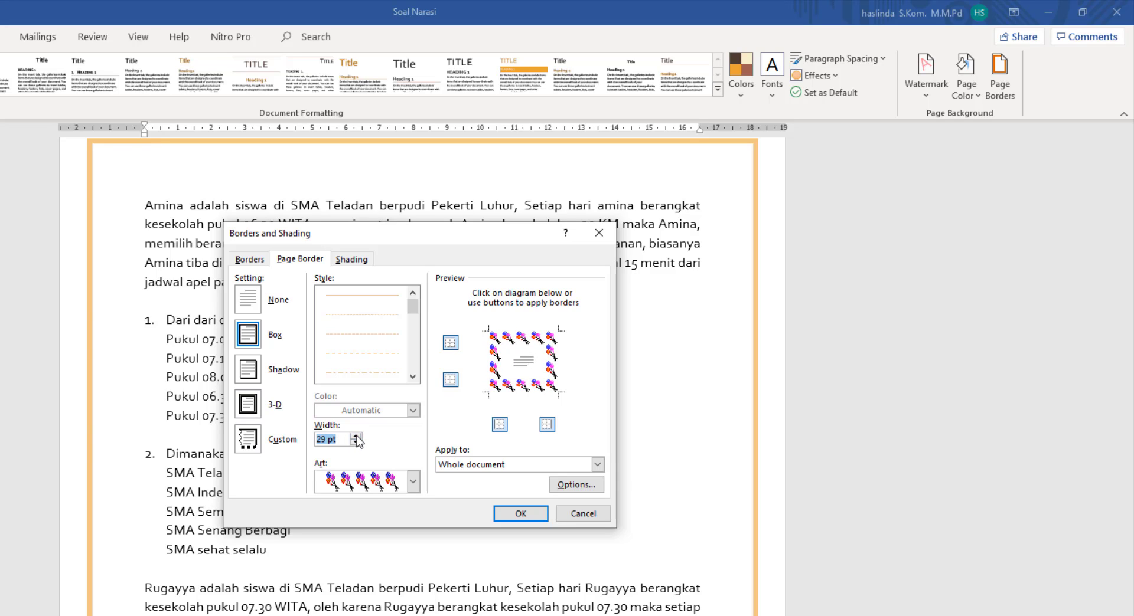
click(356, 436)
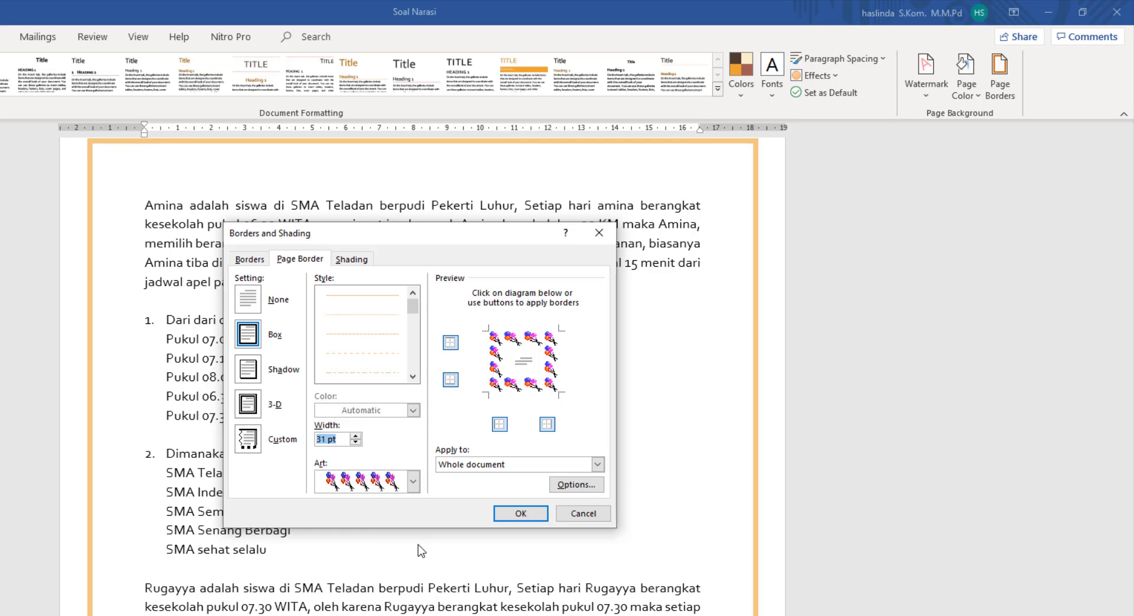
text(20)
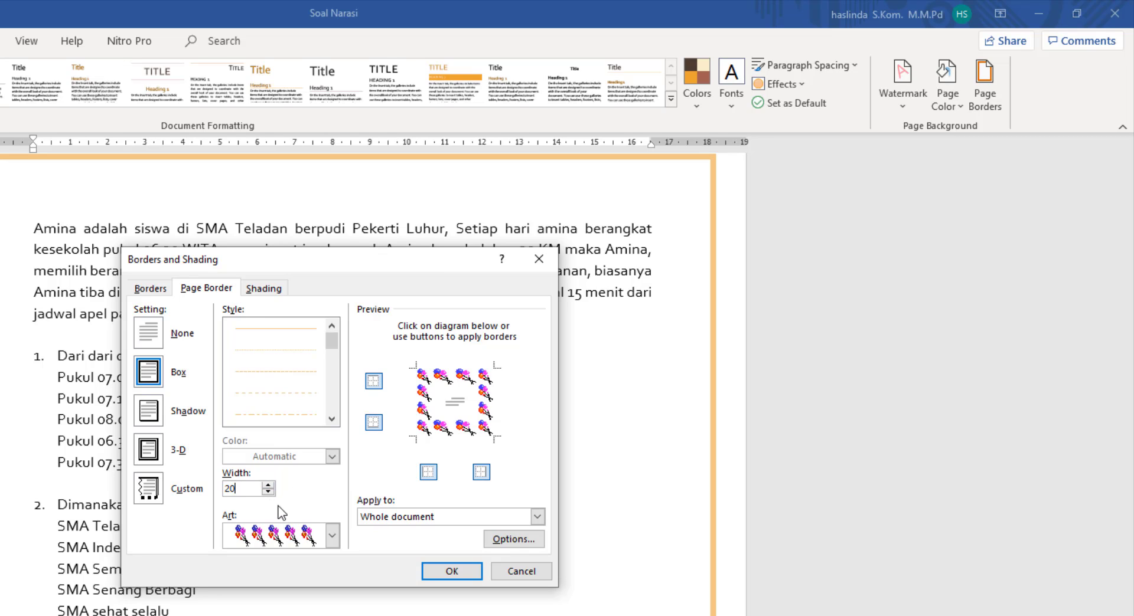
click(465, 575)
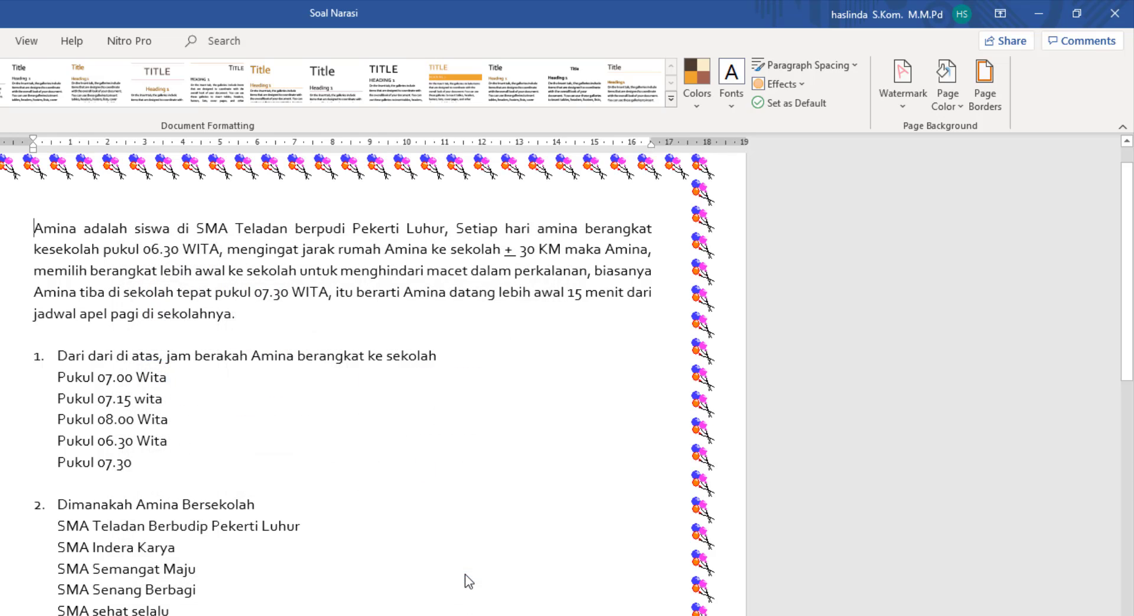